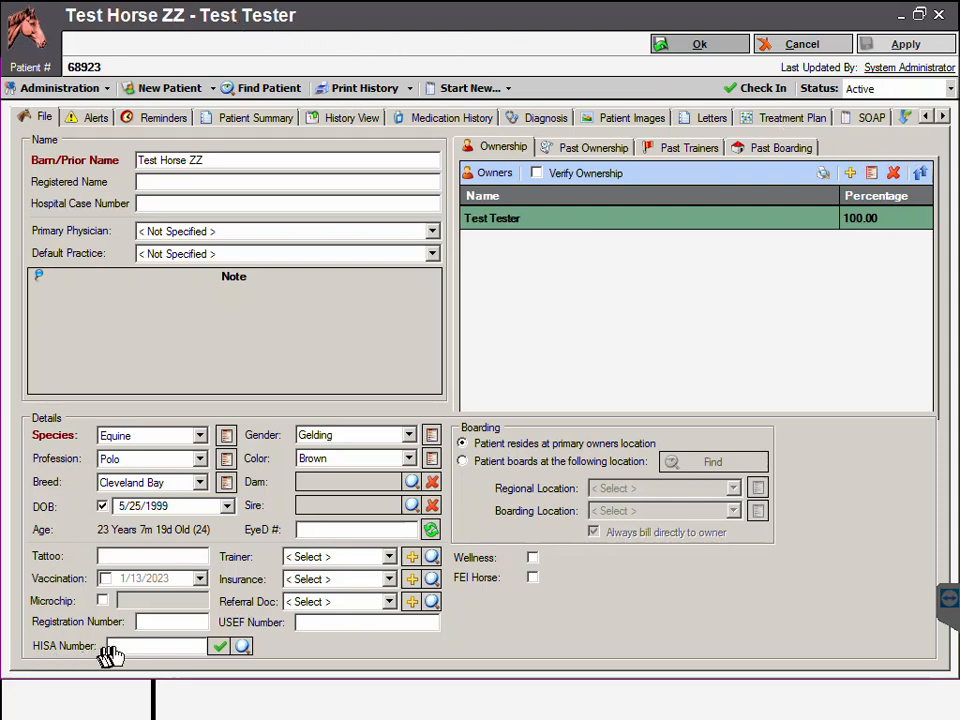
- Look up the patient's HISA number in the partner data, choose the Test Horse record born in 2017, and apply the change
click(243, 648)
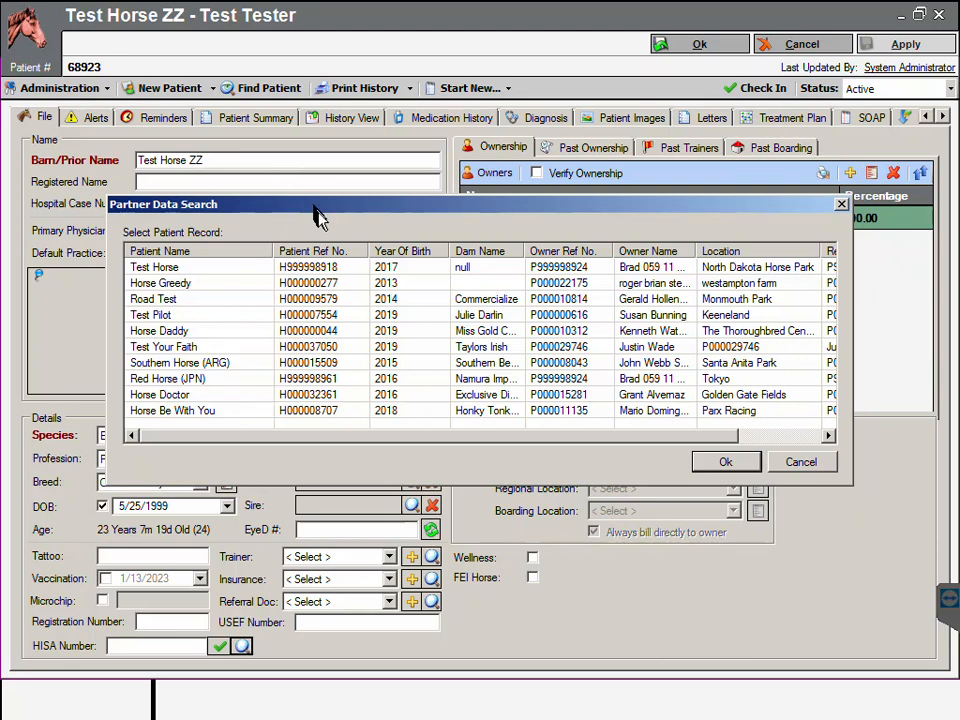
drag(311, 204, 325, 235)
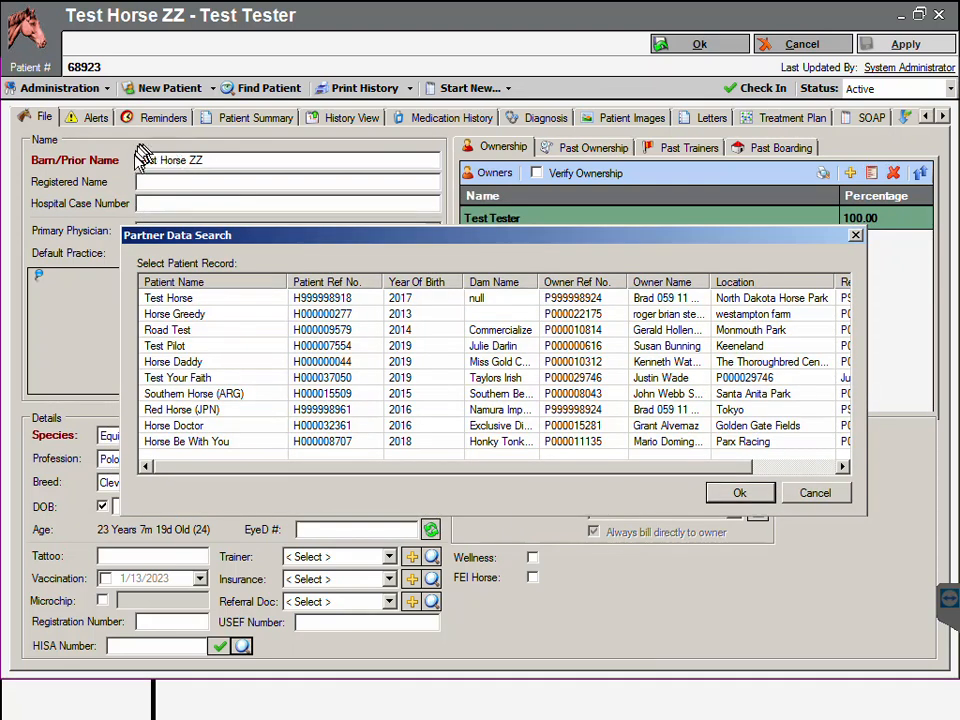
click(188, 300)
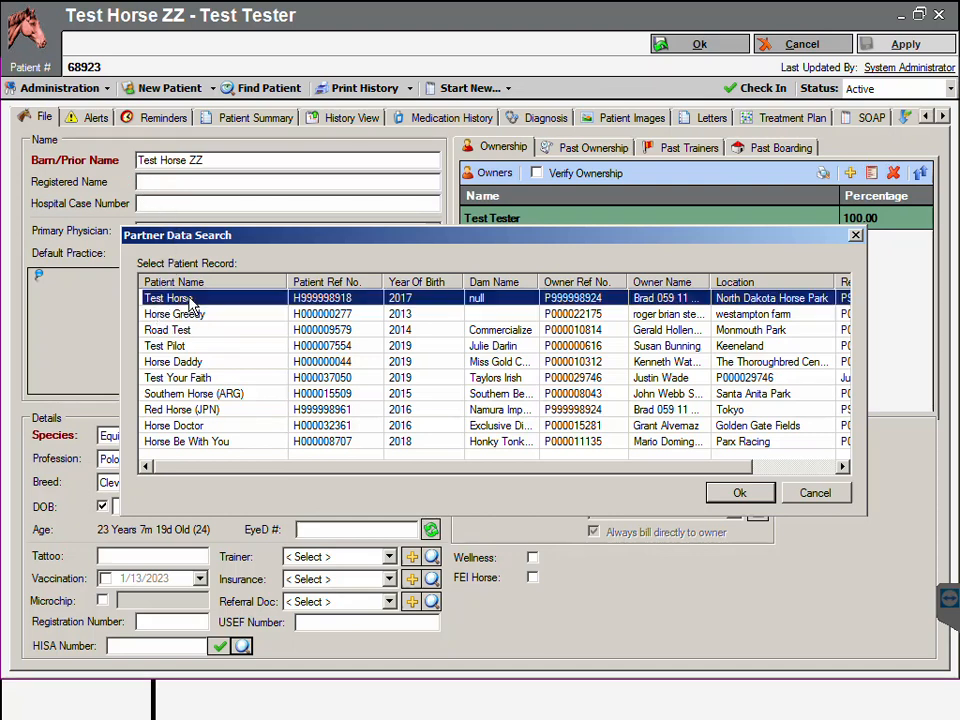
mouse_move(403, 470)
mouse_down()
mouse_move(516, 469)
mouse_move(385, 470)
mouse_up()
click(733, 495)
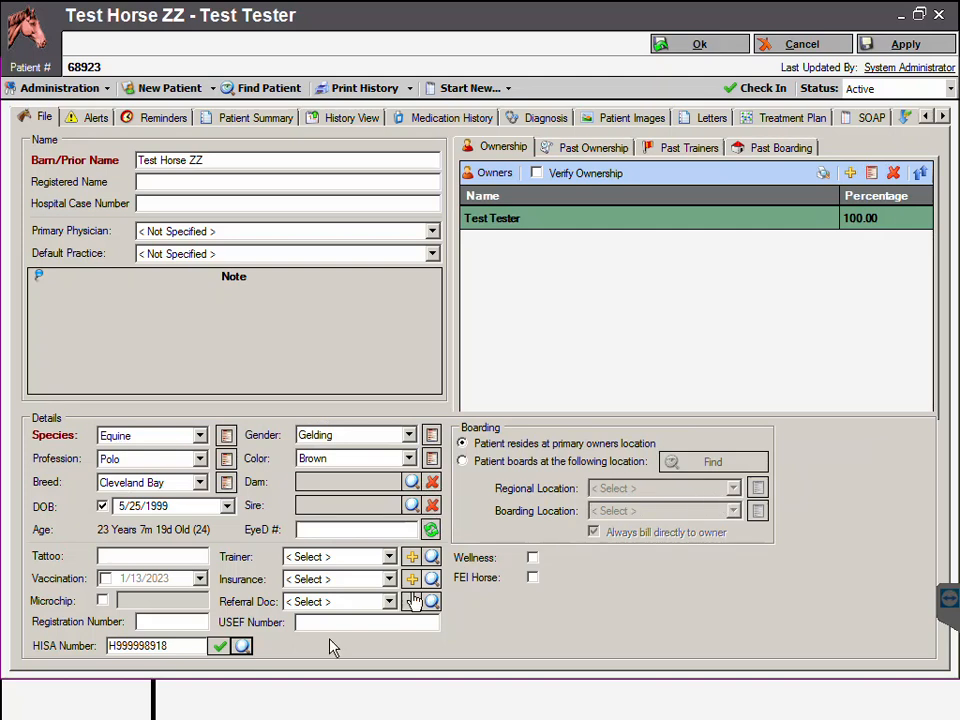
click(908, 45)
- Create a new invoice for Test Horse ZZ instead of adding to the open one, keeping the default invoice details
click(452, 90)
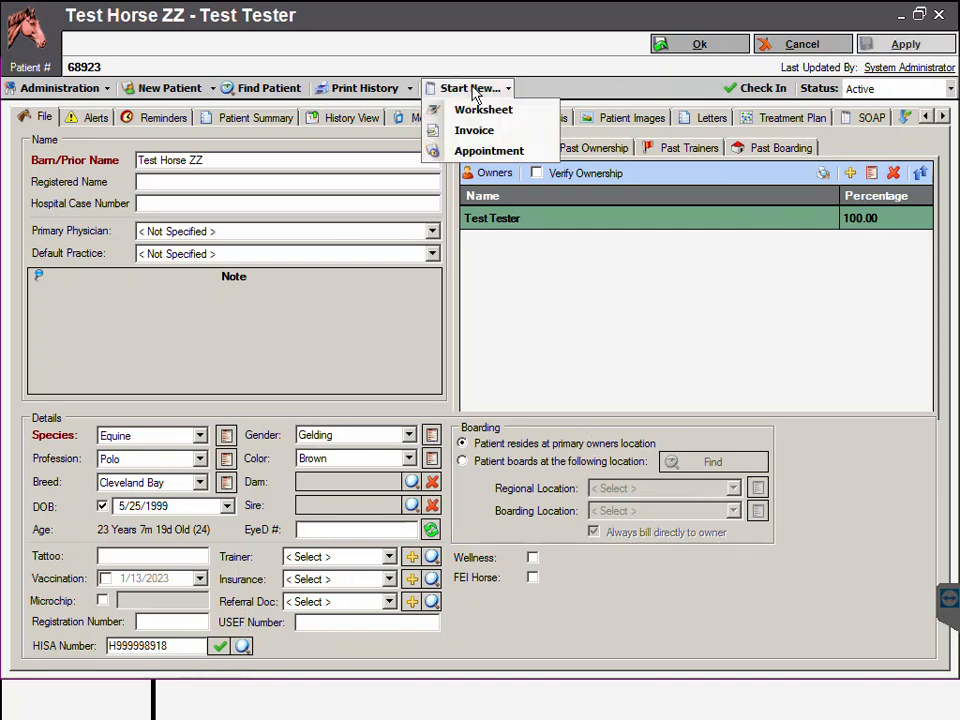
click(463, 133)
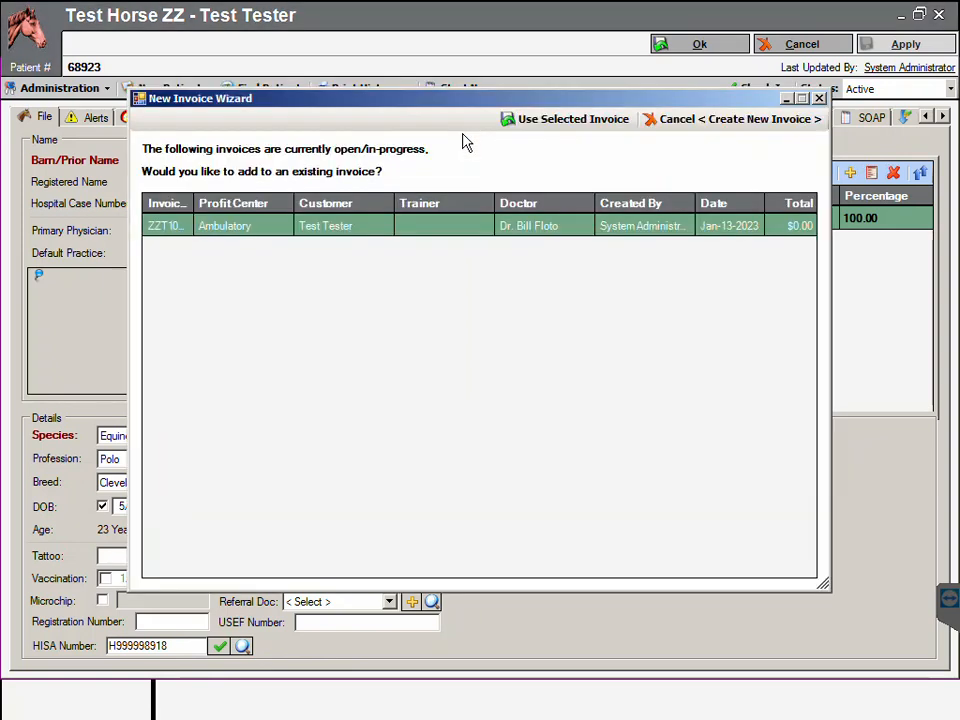
click(688, 126)
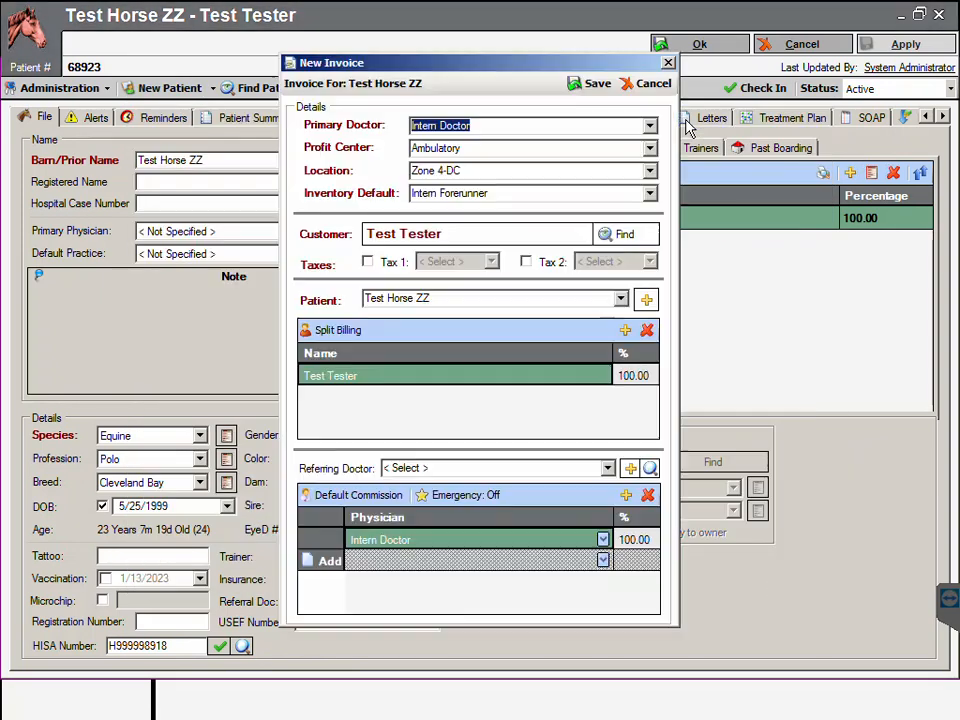
click(597, 85)
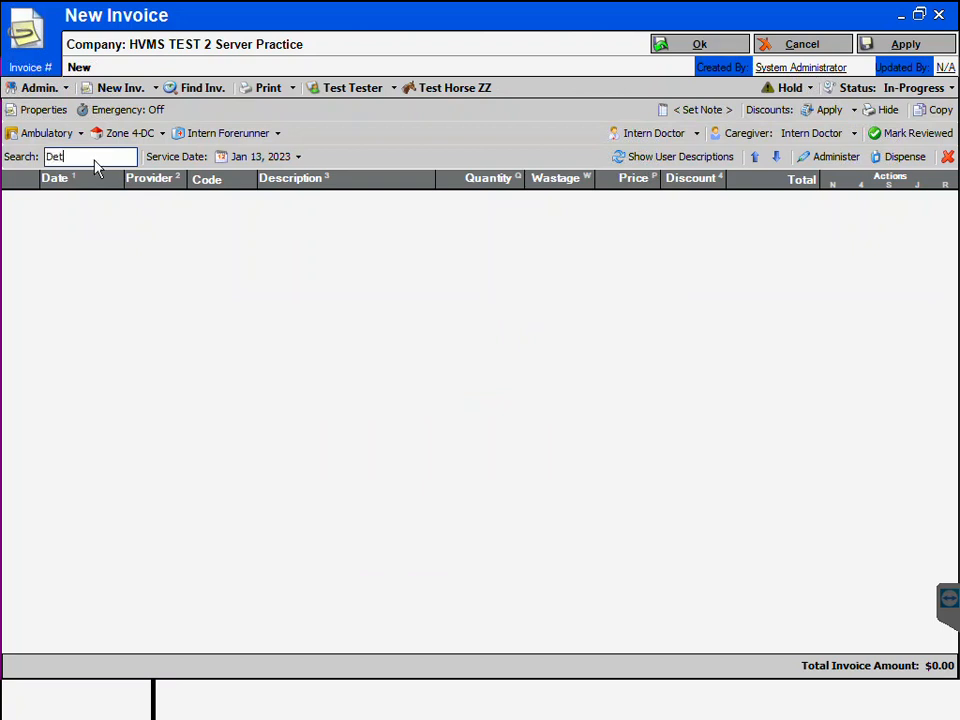
- Add a Dental Exam to the invoice with Float Teeth as the condition treated
text(ail)
key(BackSpace)
key(BackSpace)
text(nt)
key(Down)
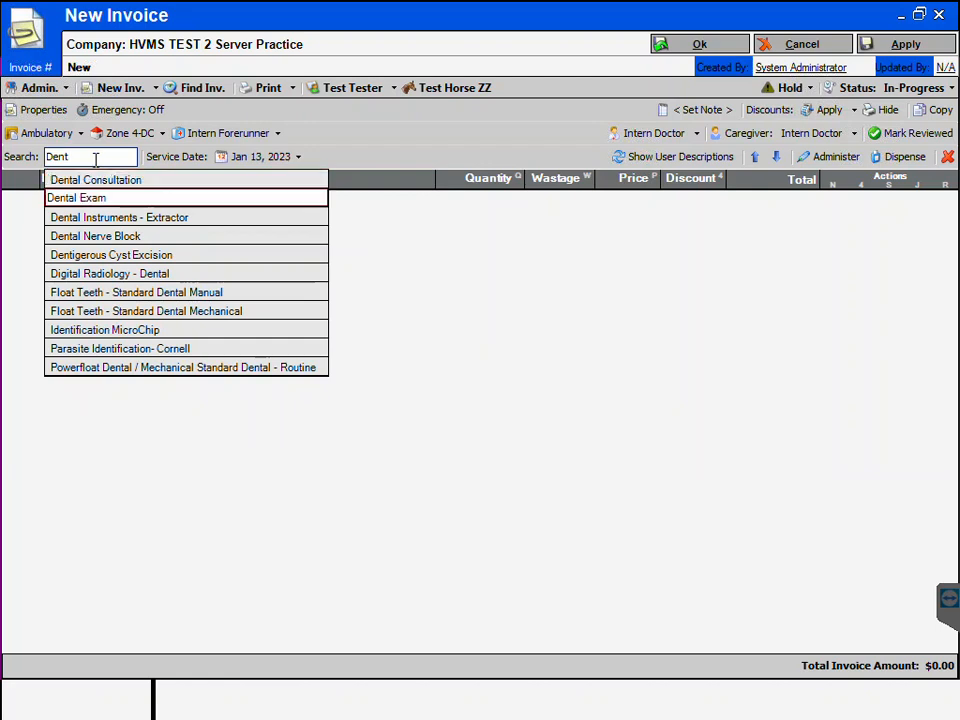
key(Return)
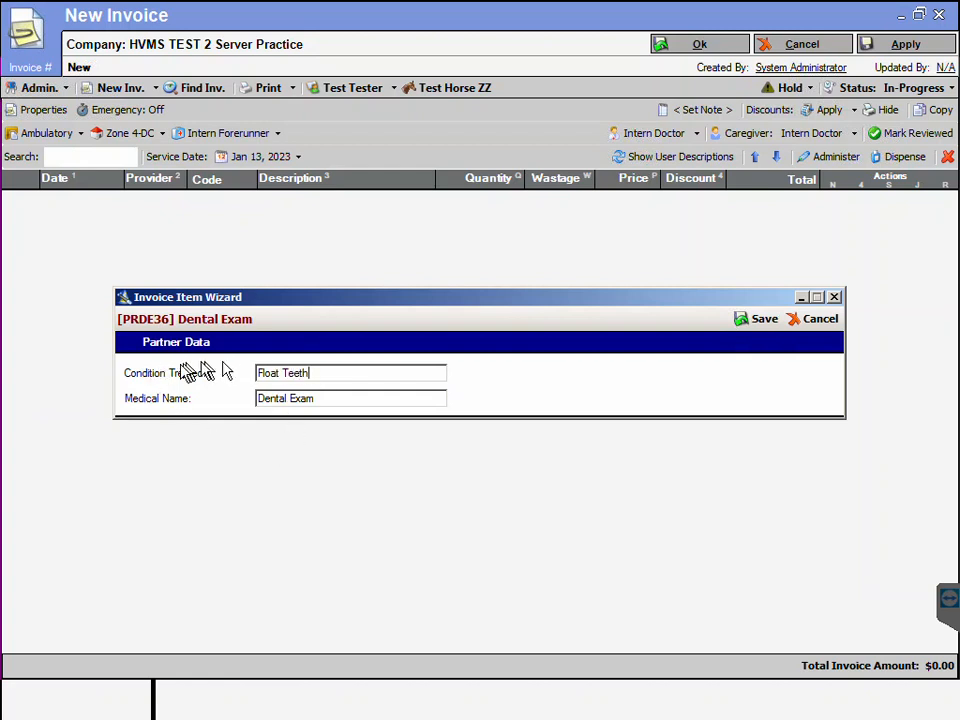
click(760, 320)
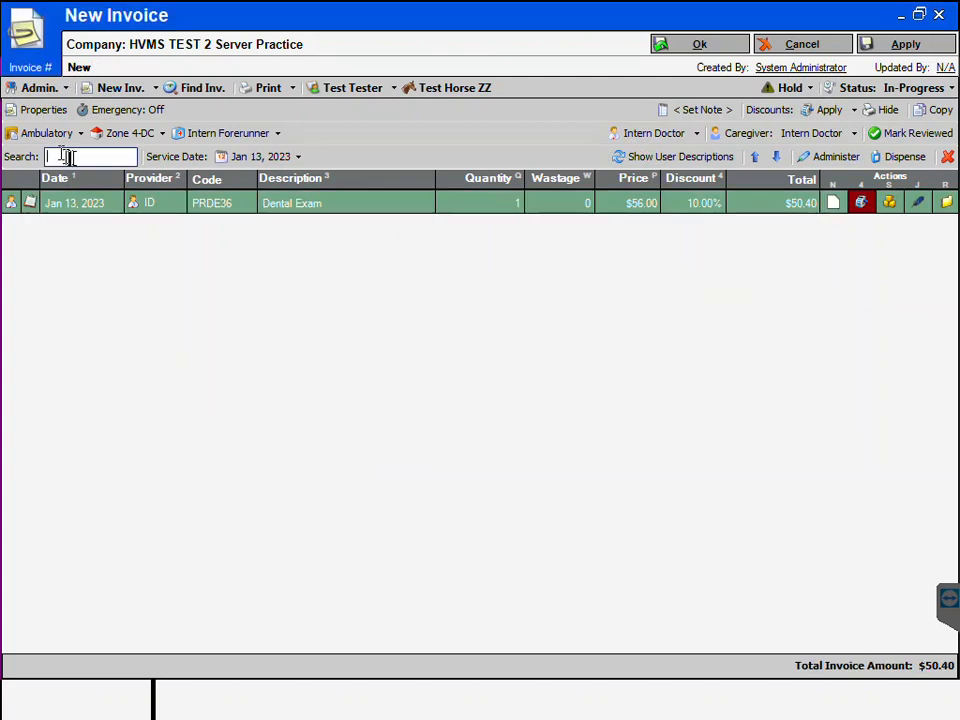
- Add Sedation IV to the invoice for Float Teeth, with 1 ml of Xylazine Inj as the related item
text(Seda)
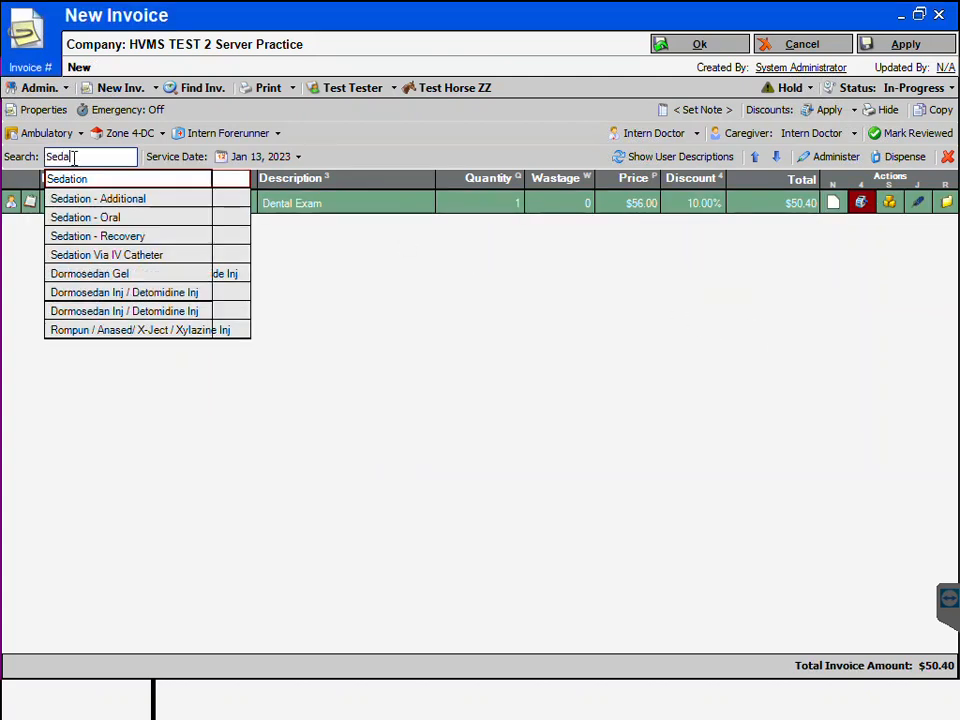
key(Return)
key(Down)
key(Down)
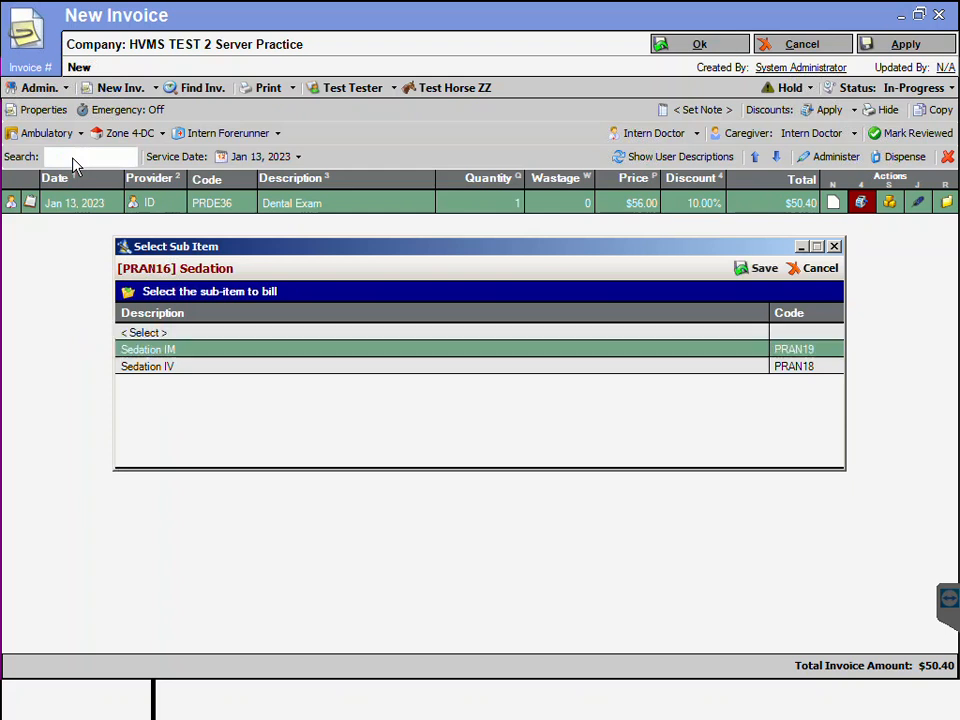
key(Return)
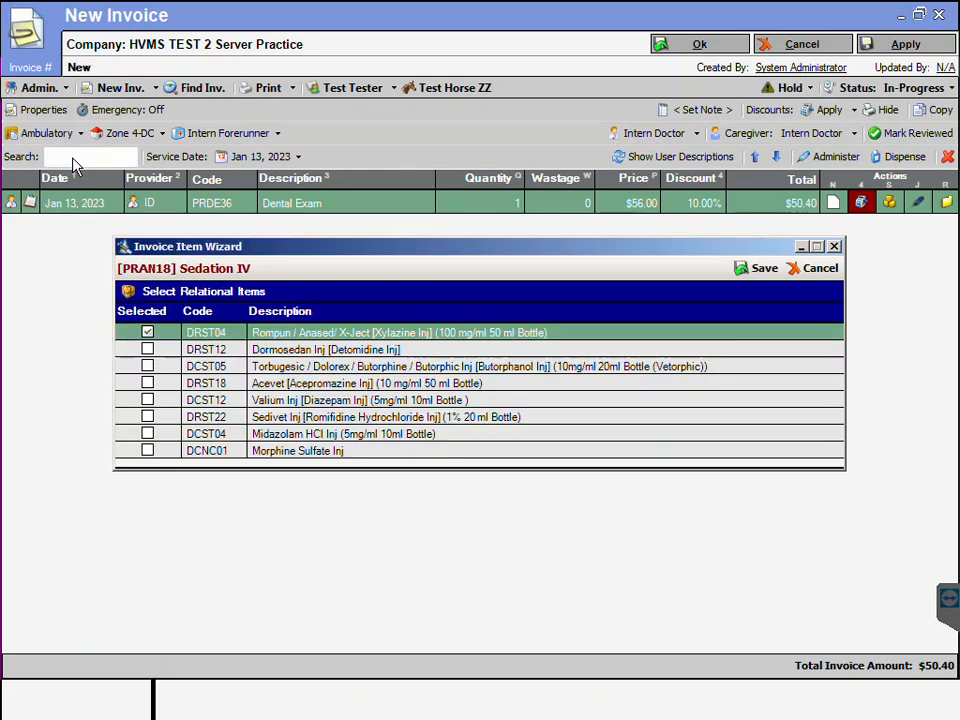
key(Return)
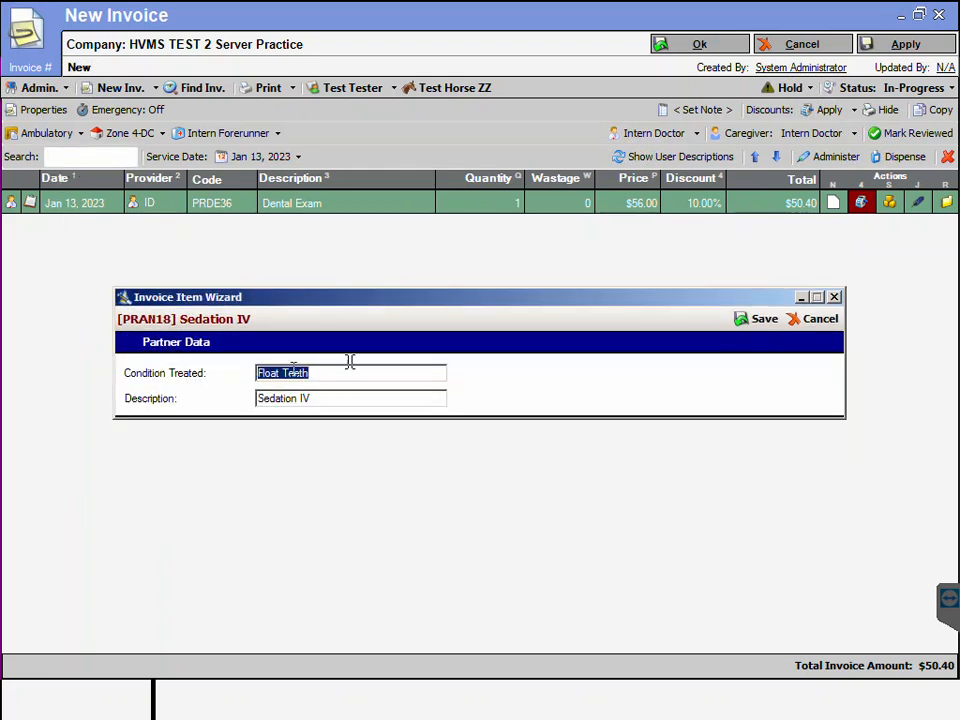
click(760, 320)
text(1)
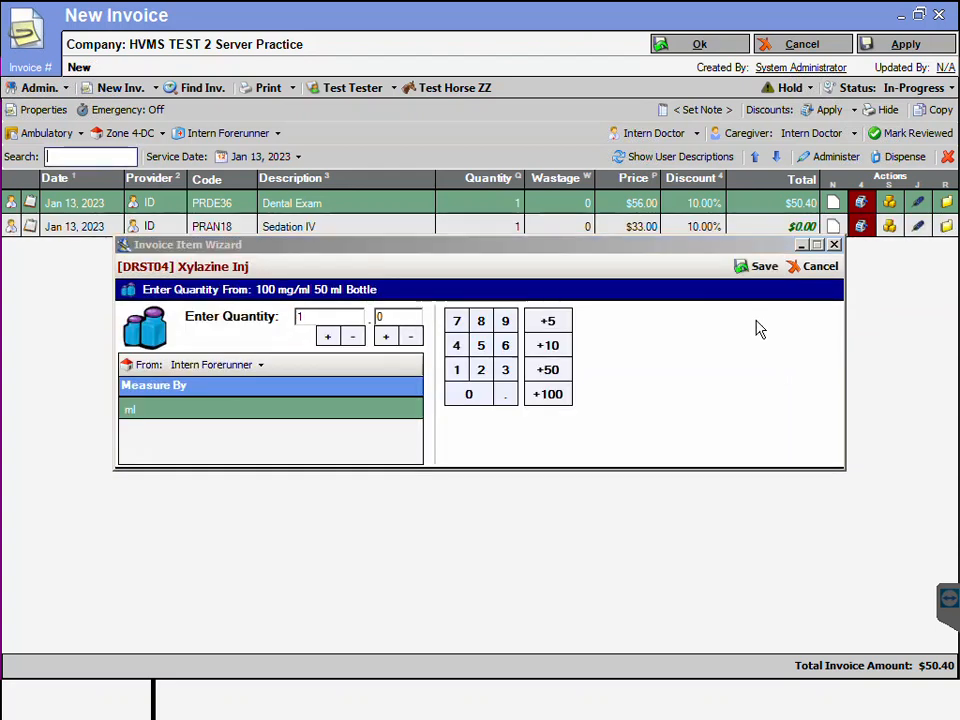
key(Return)
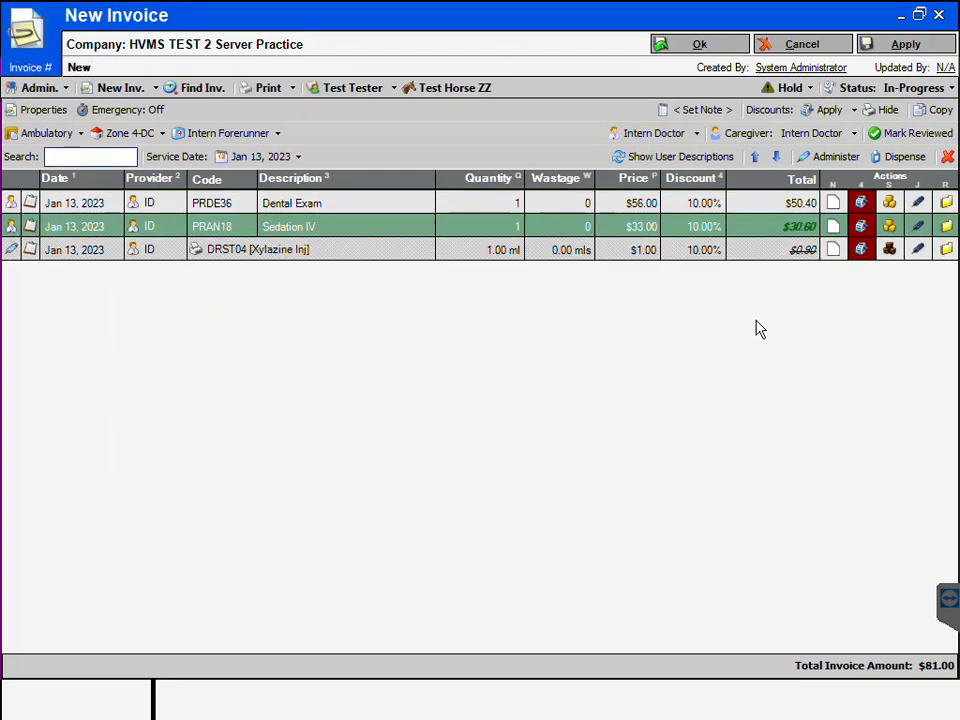
- Add Banamine Paste (Flunixin Meglumine Paste) to the invoice as a dispensed item with the administration route Unknown
click(71, 163)
text(Bana)
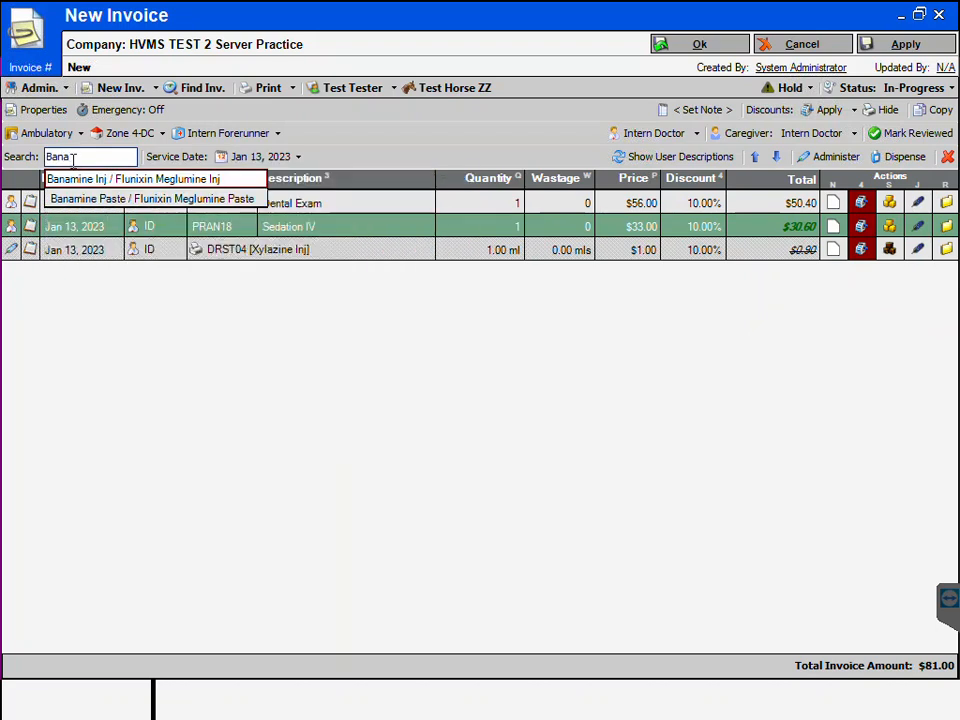
key(Return)
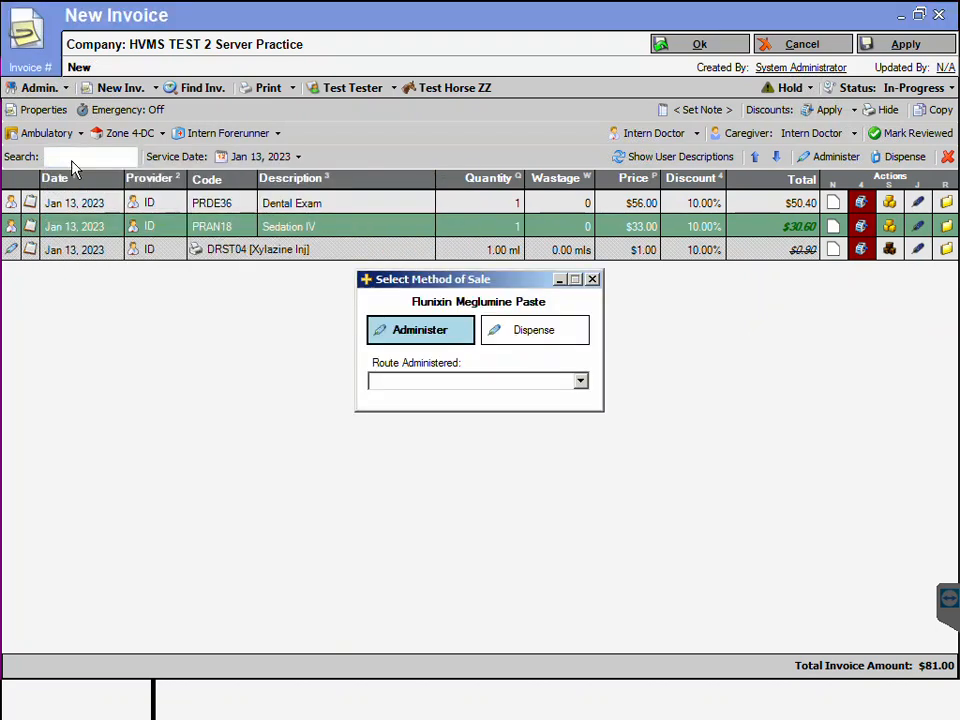
click(580, 381)
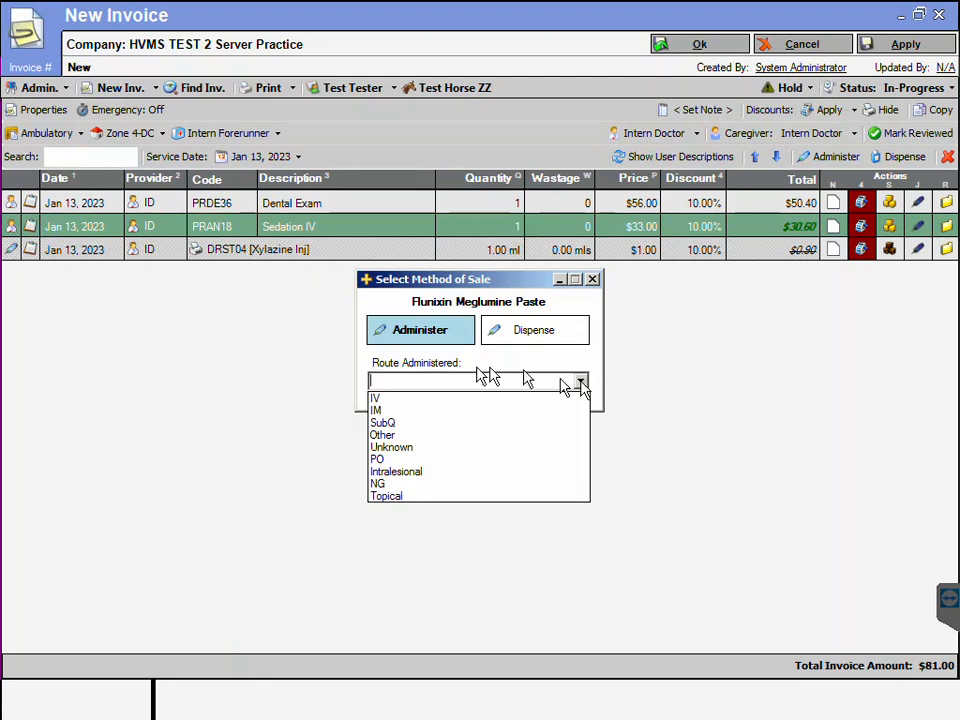
click(391, 447)
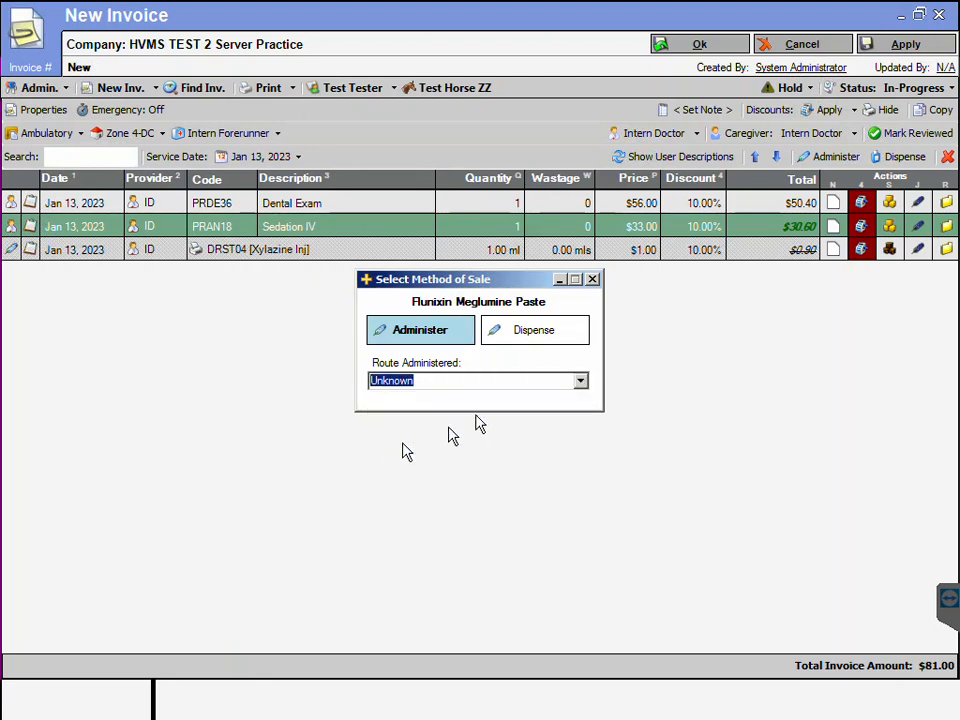
click(551, 337)
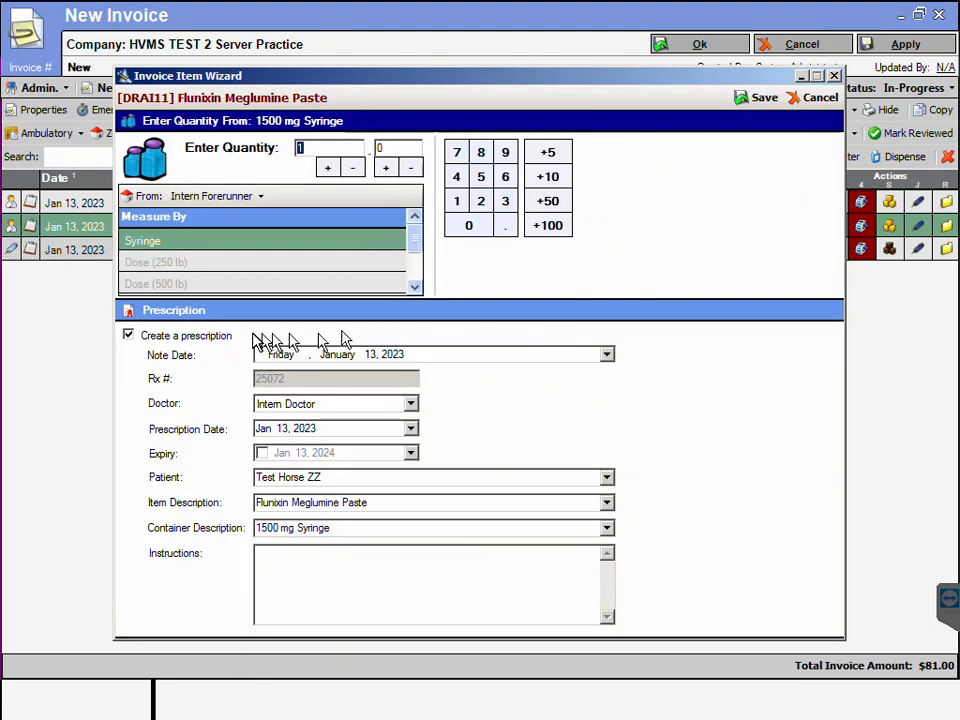
- Save one syringe of the paste without a prescription, with Float Teeth as the condition treated in its partner data
click(128, 336)
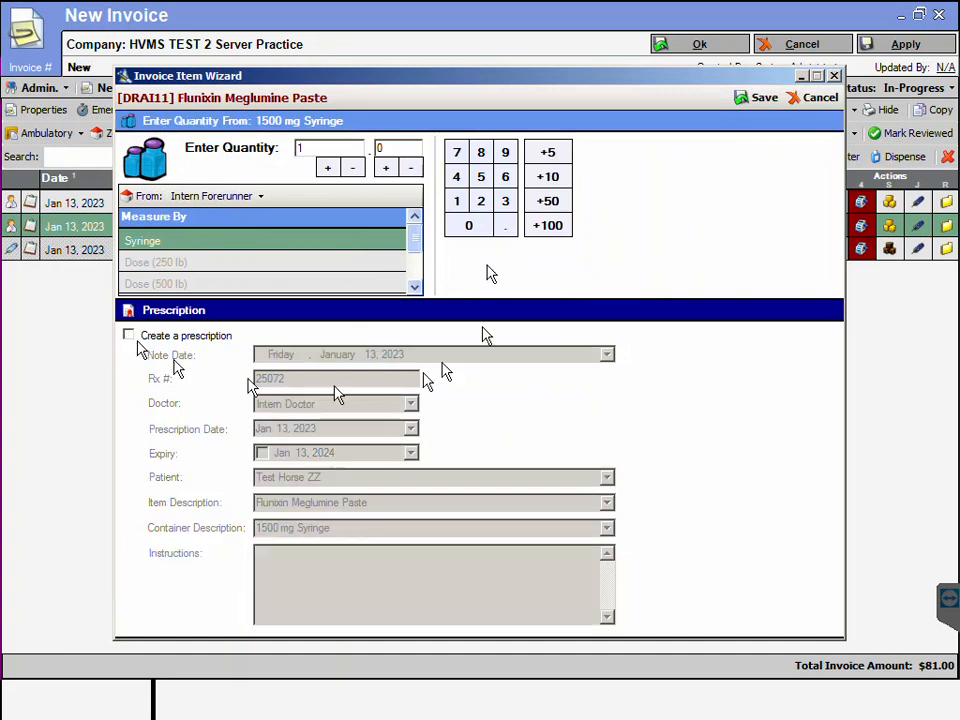
click(762, 97)
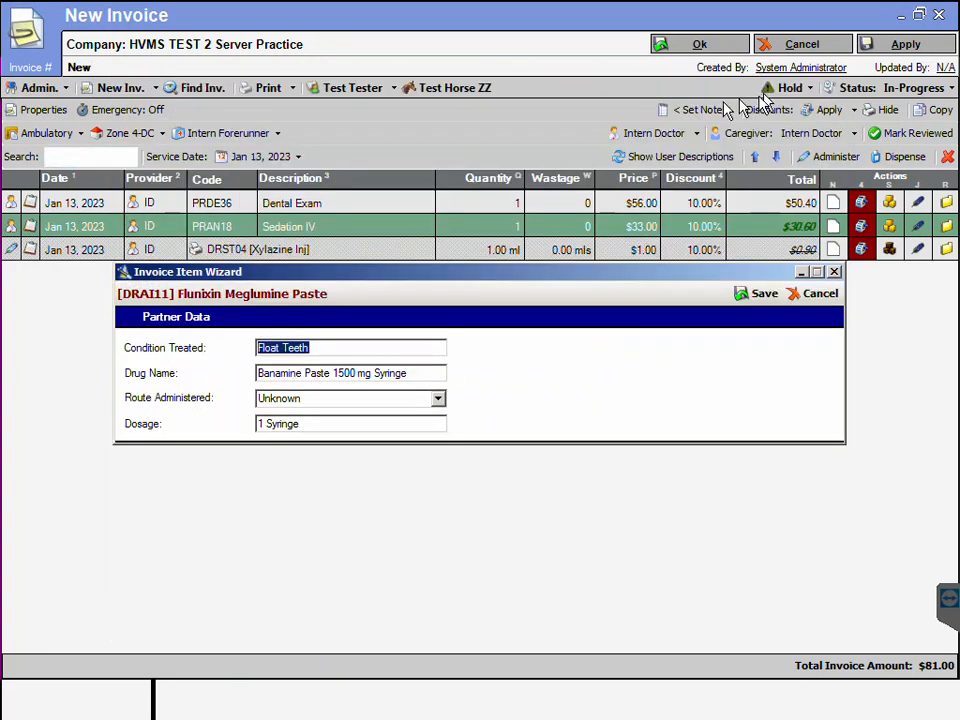
click(375, 347)
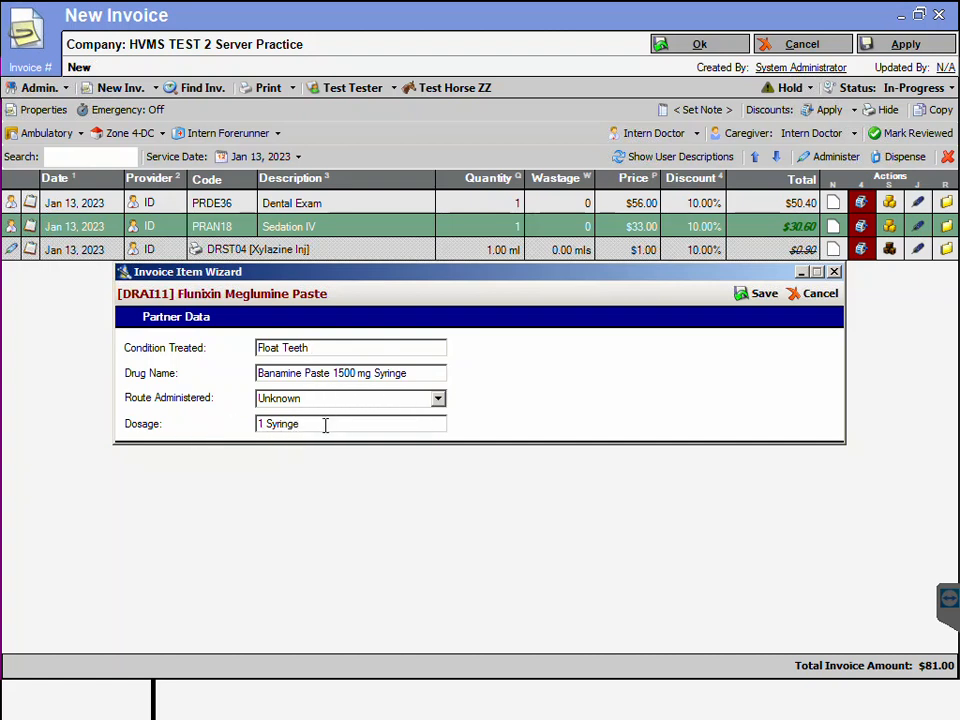
click(760, 295)
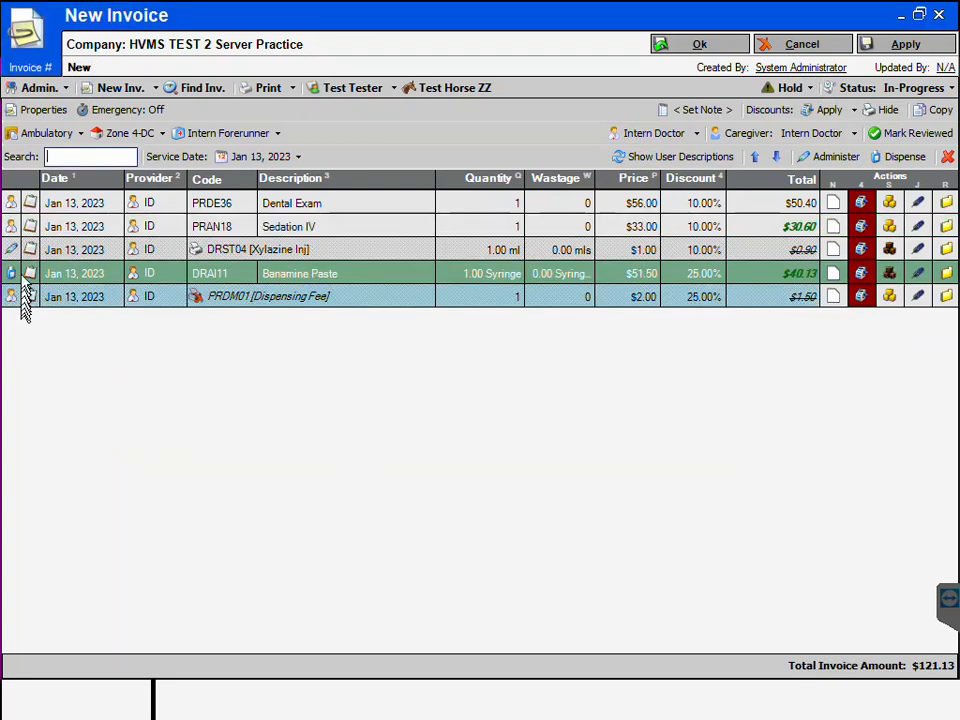
- Review the partner data of the Sedation IV invoice line and save it as is
mouse_move(31, 205)
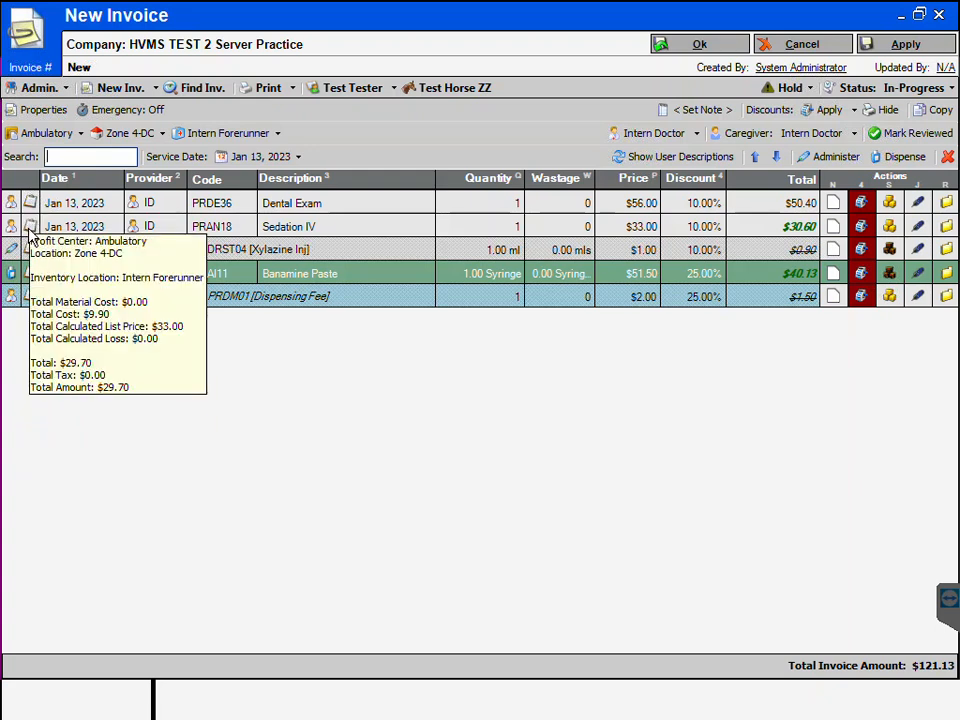
click(31, 229)
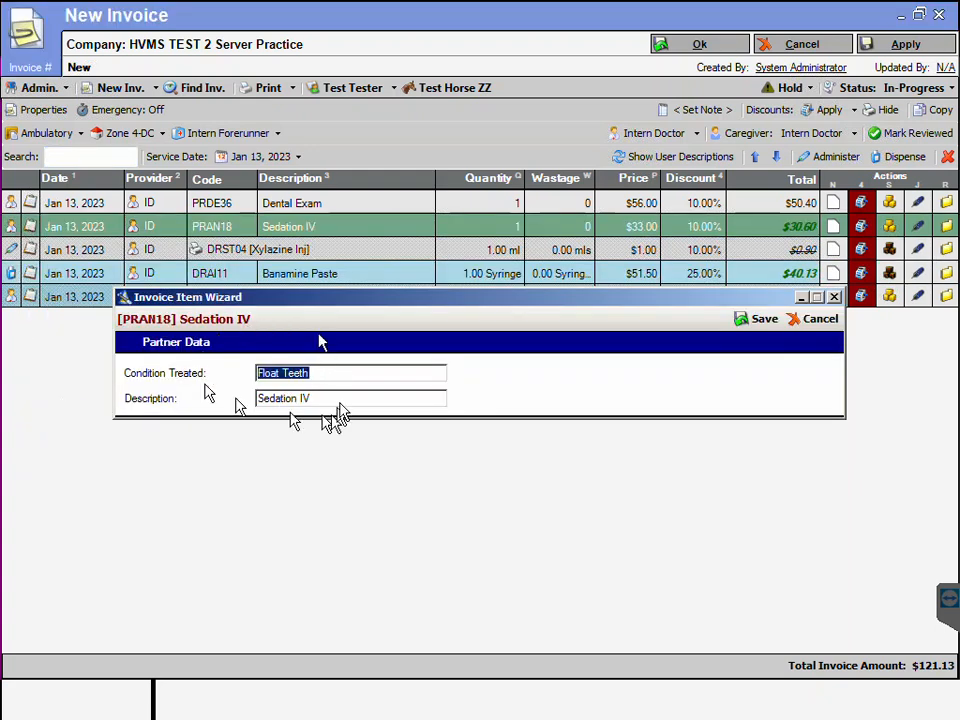
click(334, 373)
click(763, 322)
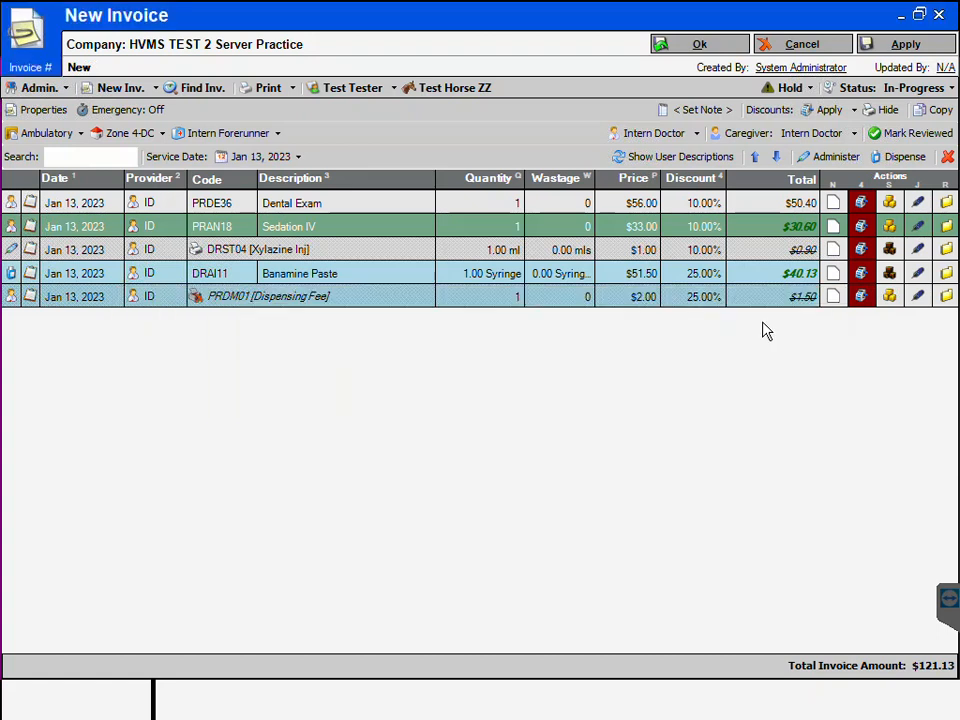
- Save and close the invoice and the patient record, and open the Partner Data approvals
click(720, 44)
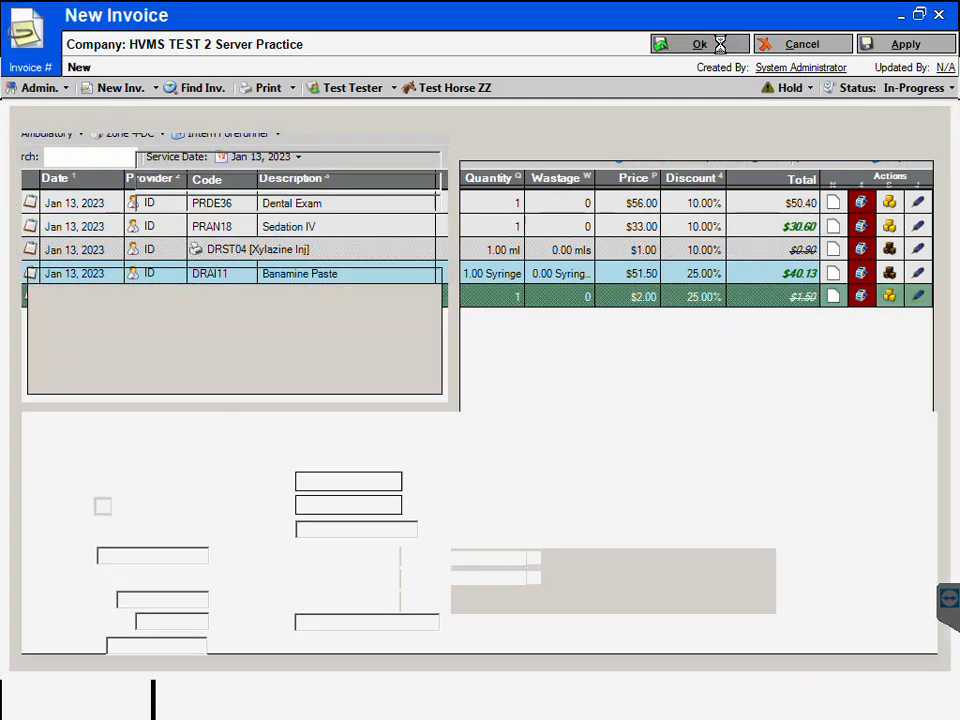
click(720, 46)
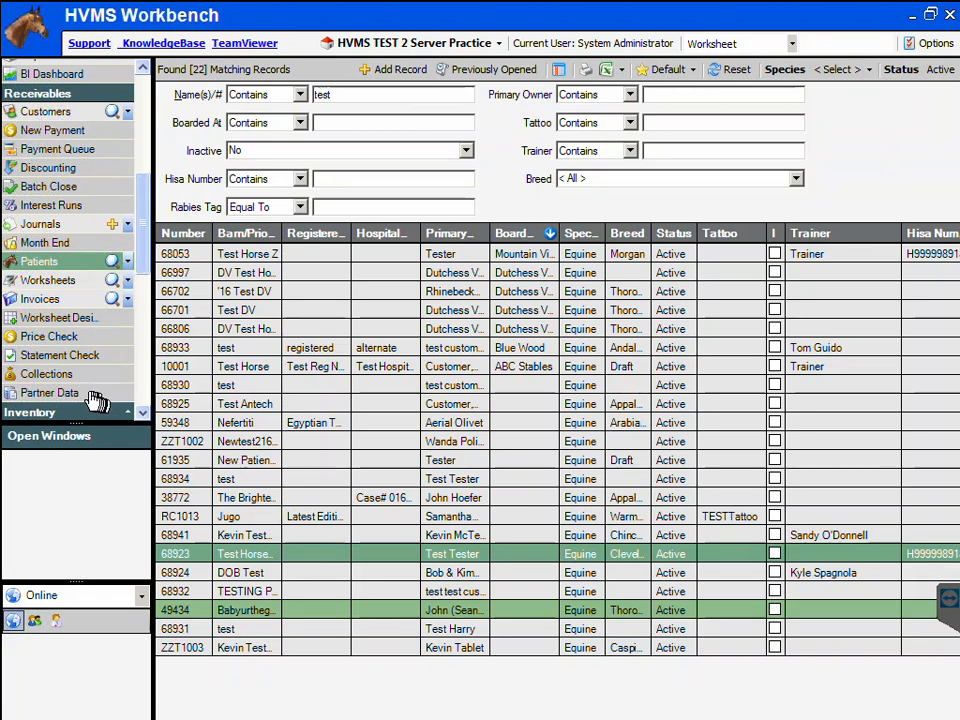
click(60, 393)
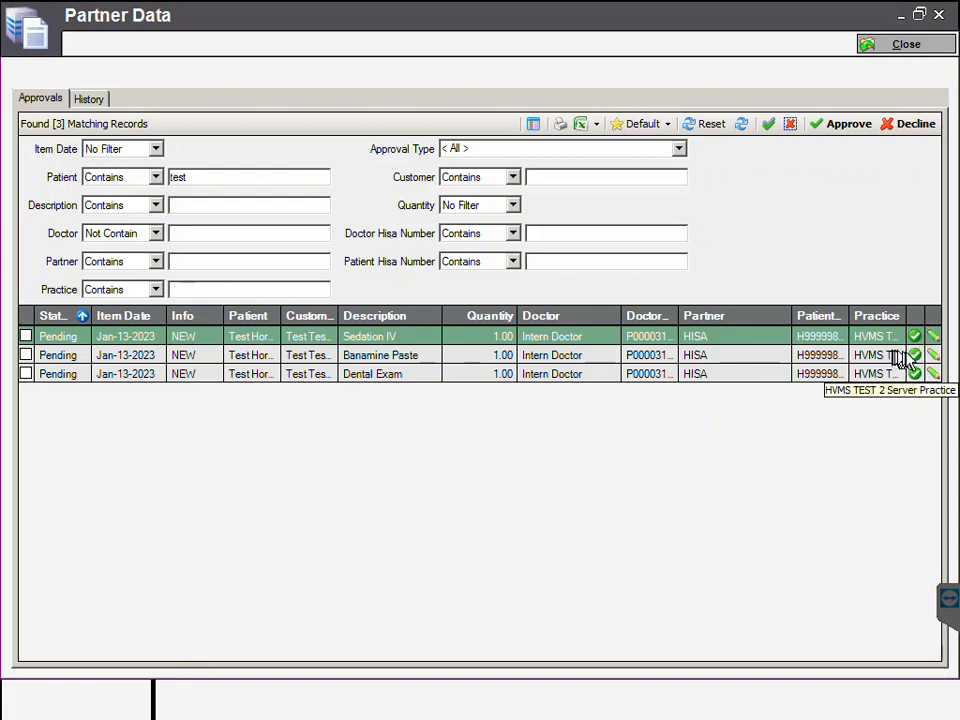
- Examine the partner data of the pending Banamine Paste entry without changing it, and open the invoice it belongs to
click(936, 360)
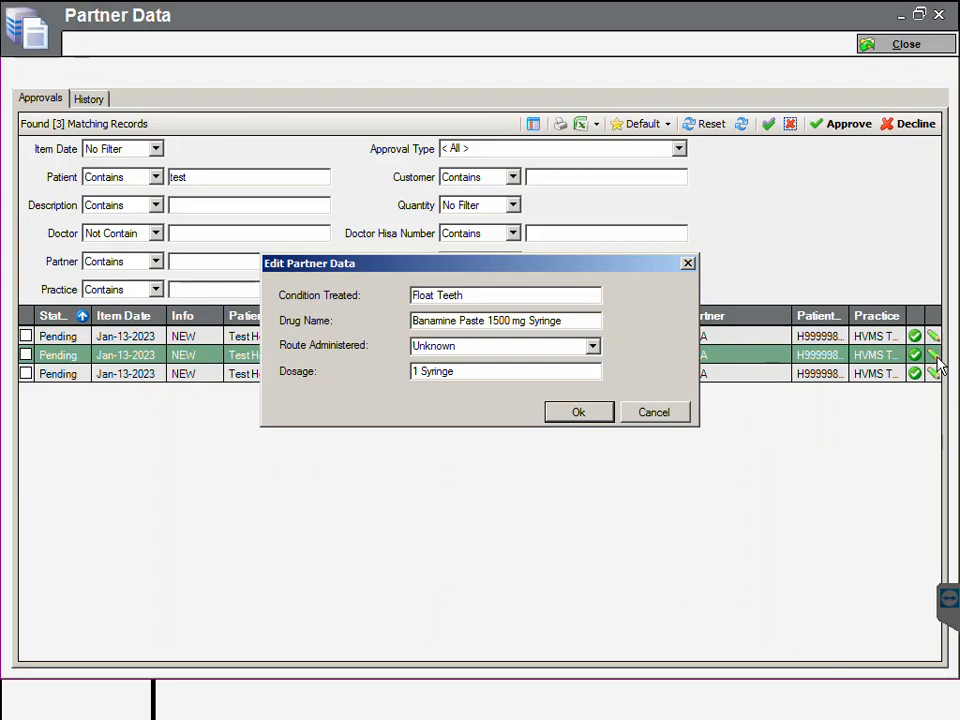
click(655, 414)
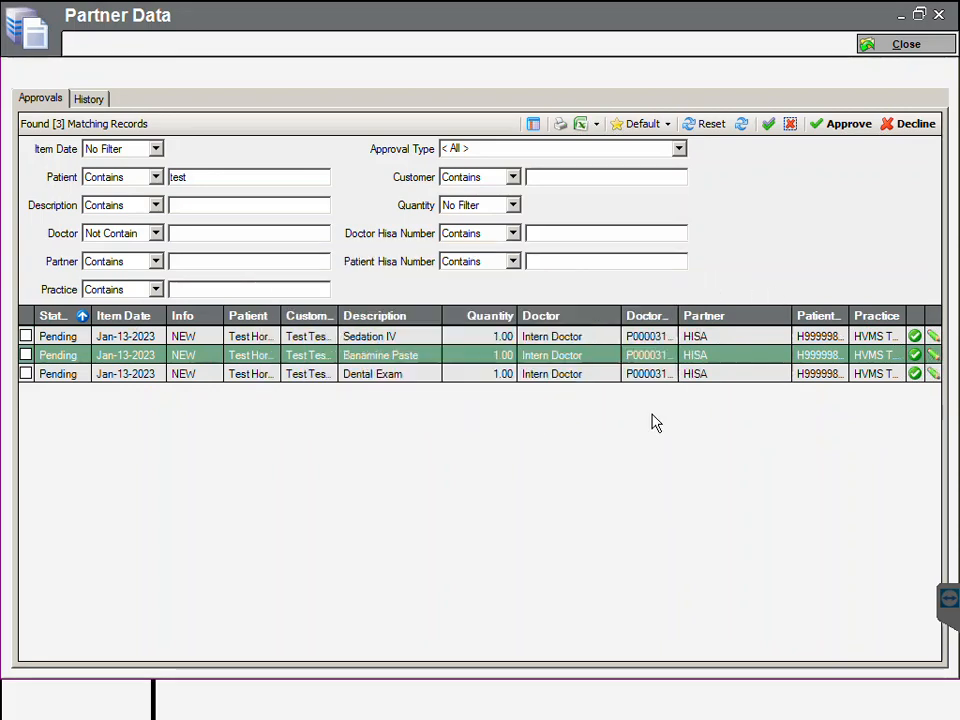
double_click(415, 365)
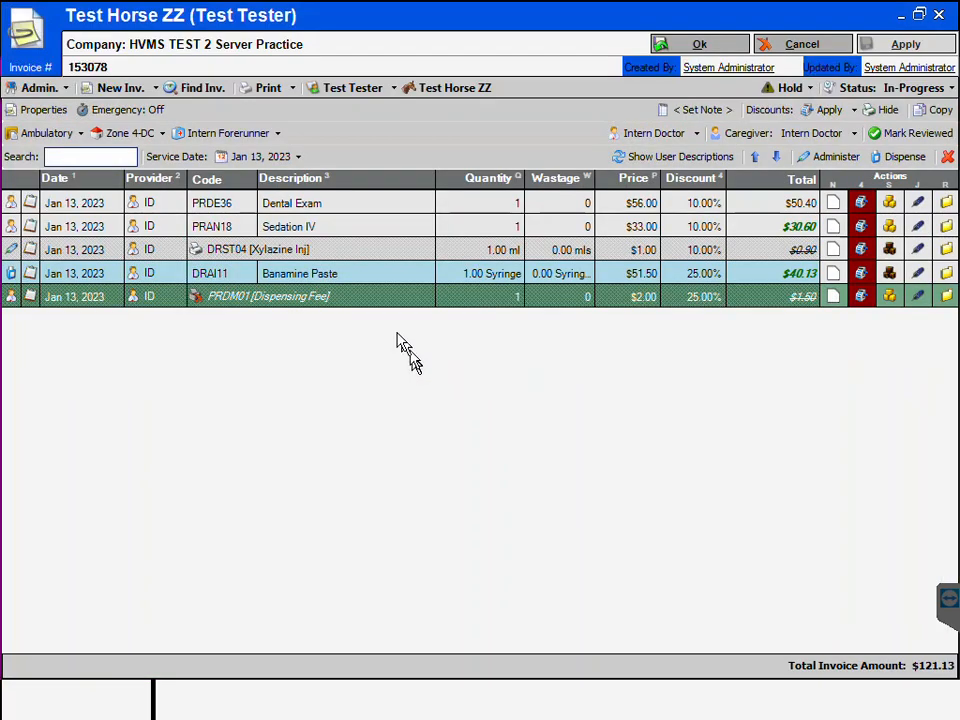
- Set the Banamine Paste quantity to 2 syringes, update the dosage in its partner data, and save and close the invoice
click(489, 279)
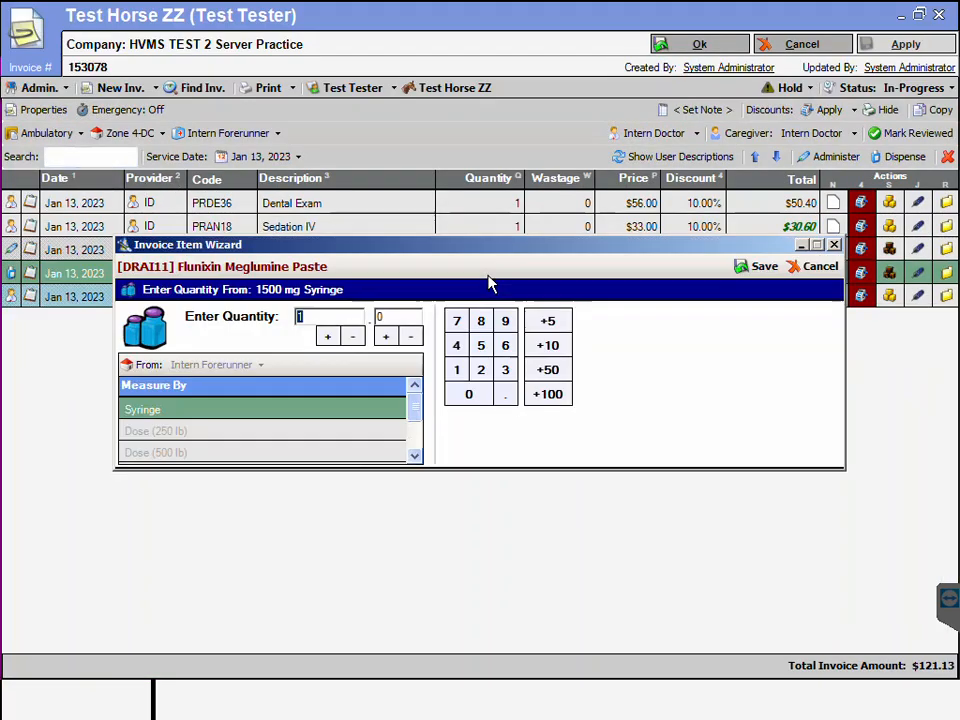
key(Return)
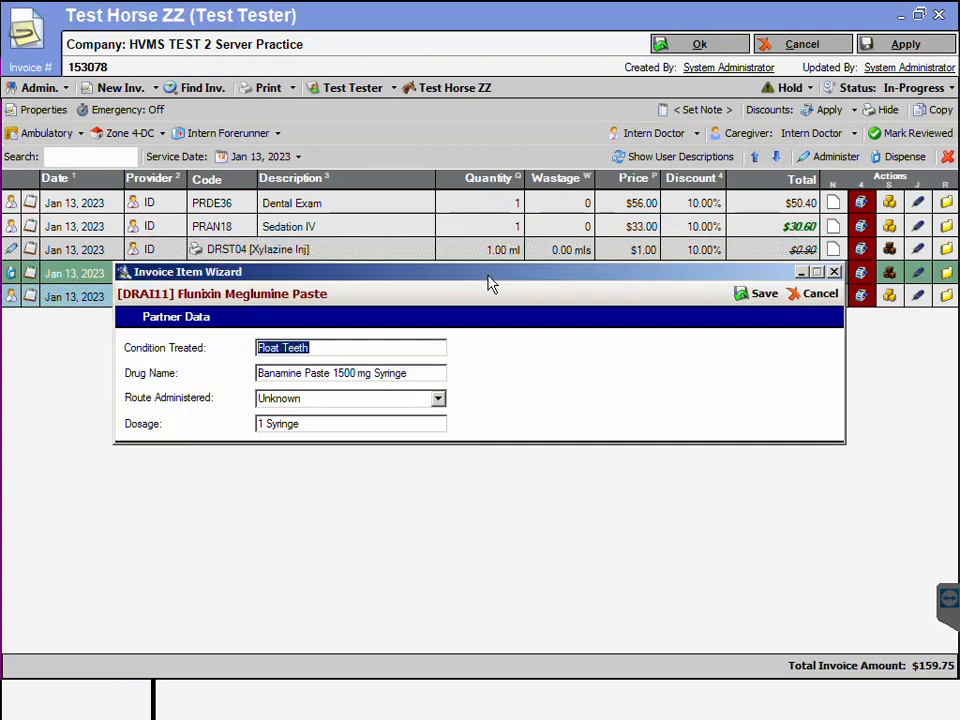
click(260, 424)
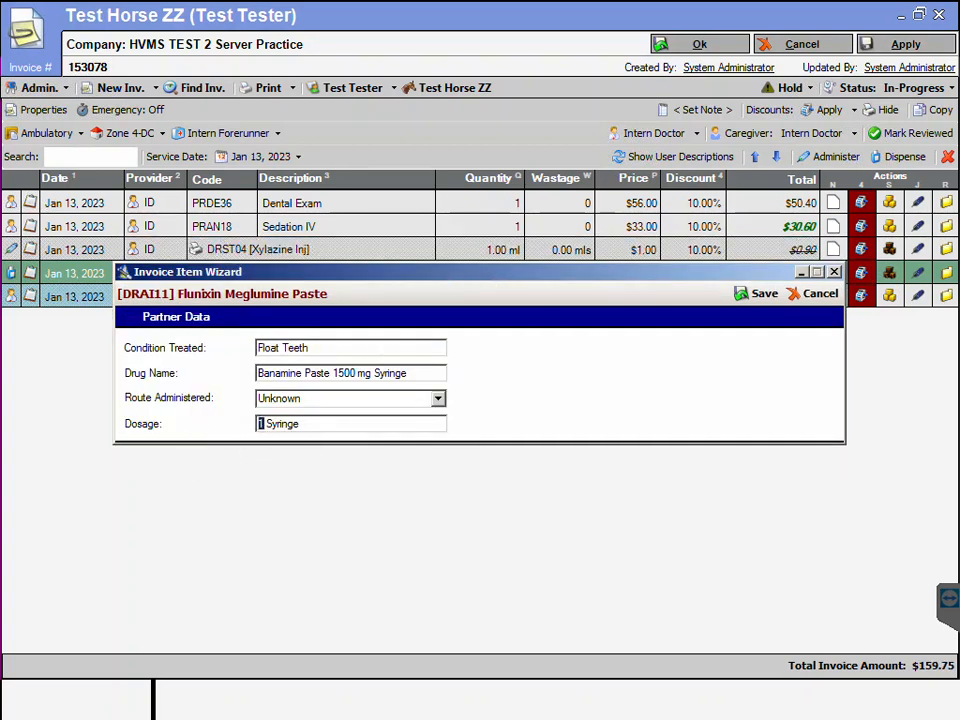
key(Return)
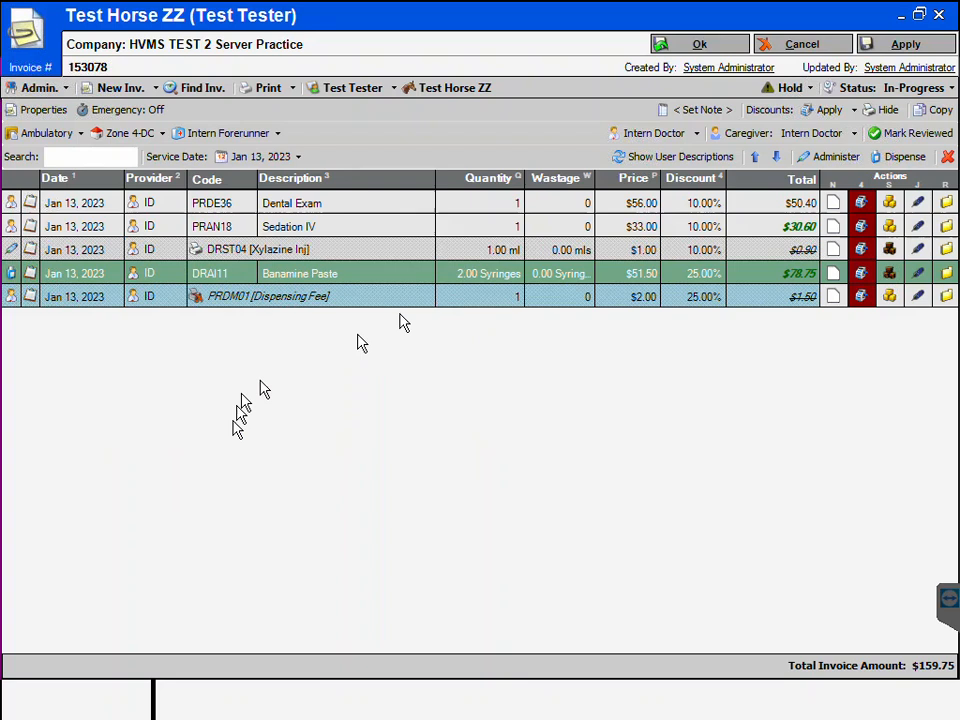
click(720, 48)
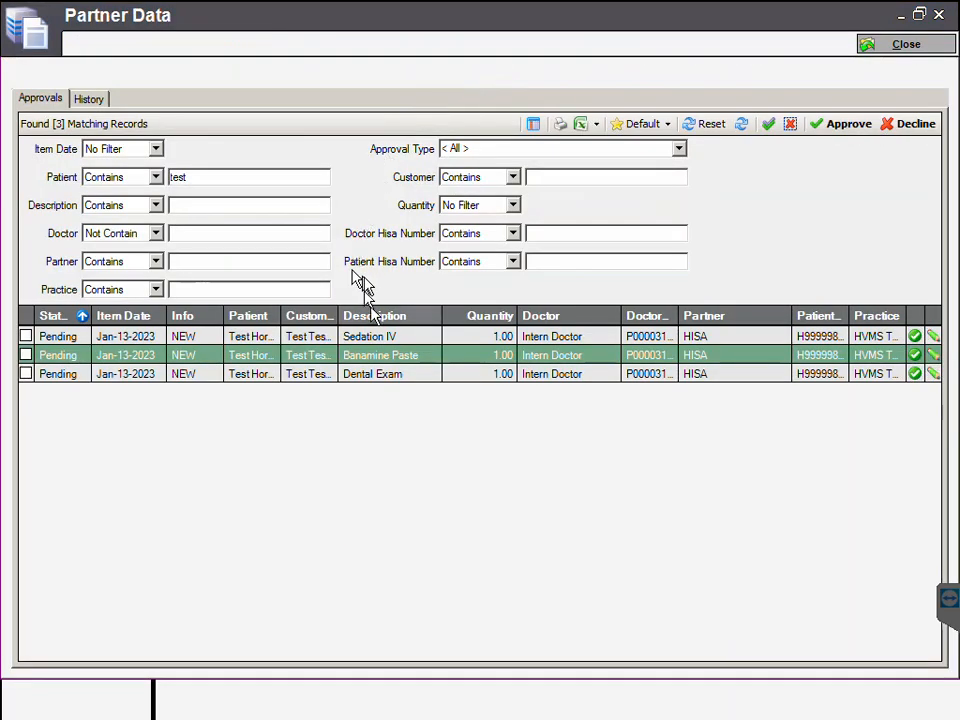
- Refresh the Partner Data approvals, then select and approve all pending entries for the test patient
click(742, 124)
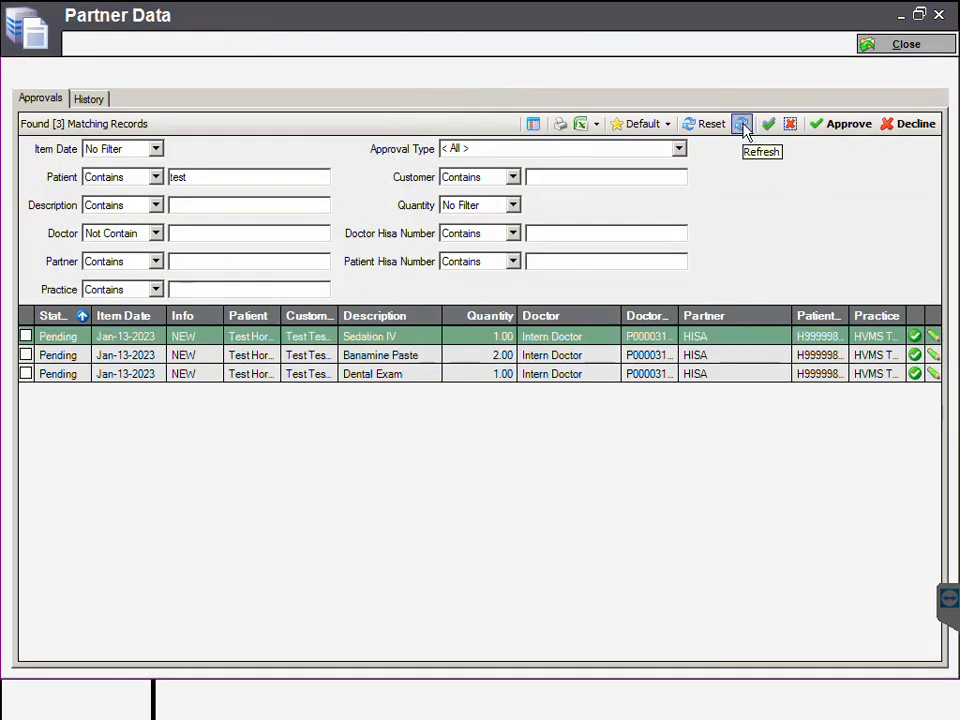
click(400, 363)
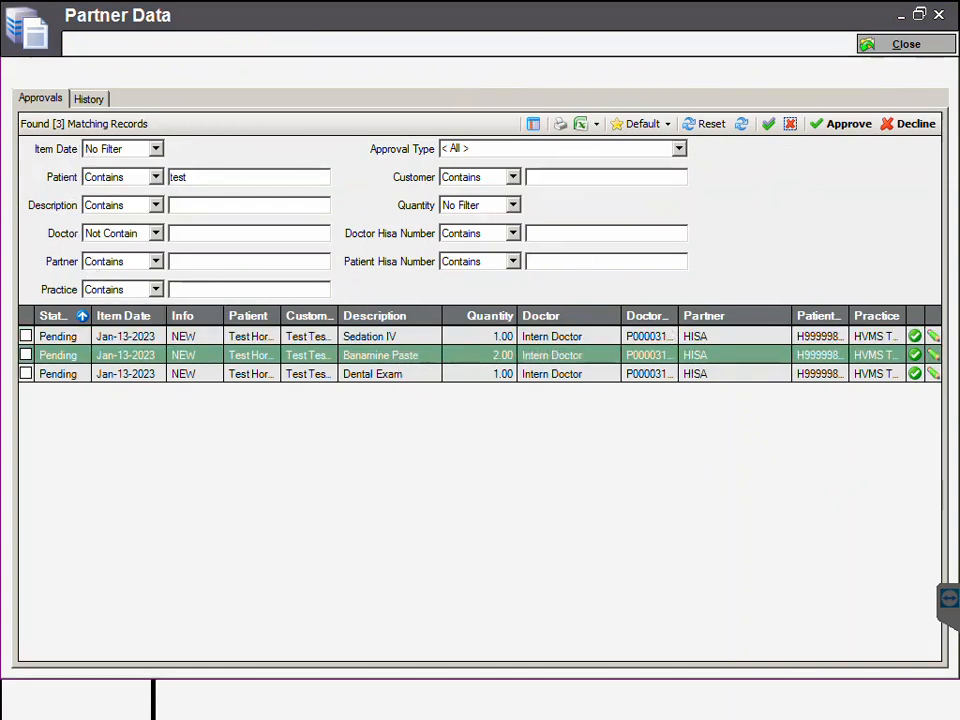
click(223, 178)
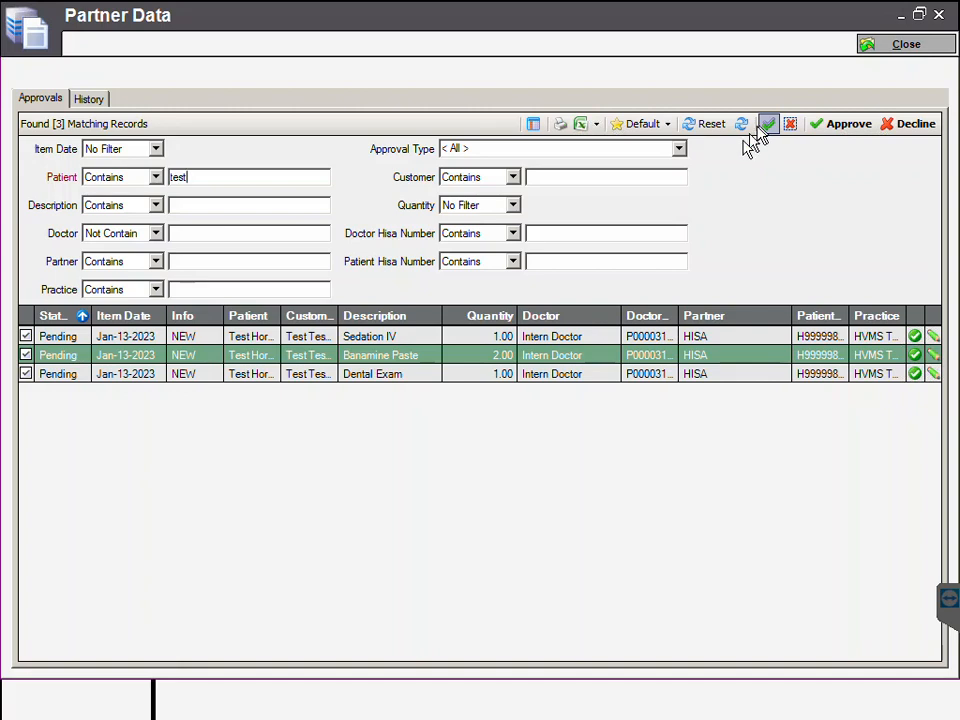
click(836, 126)
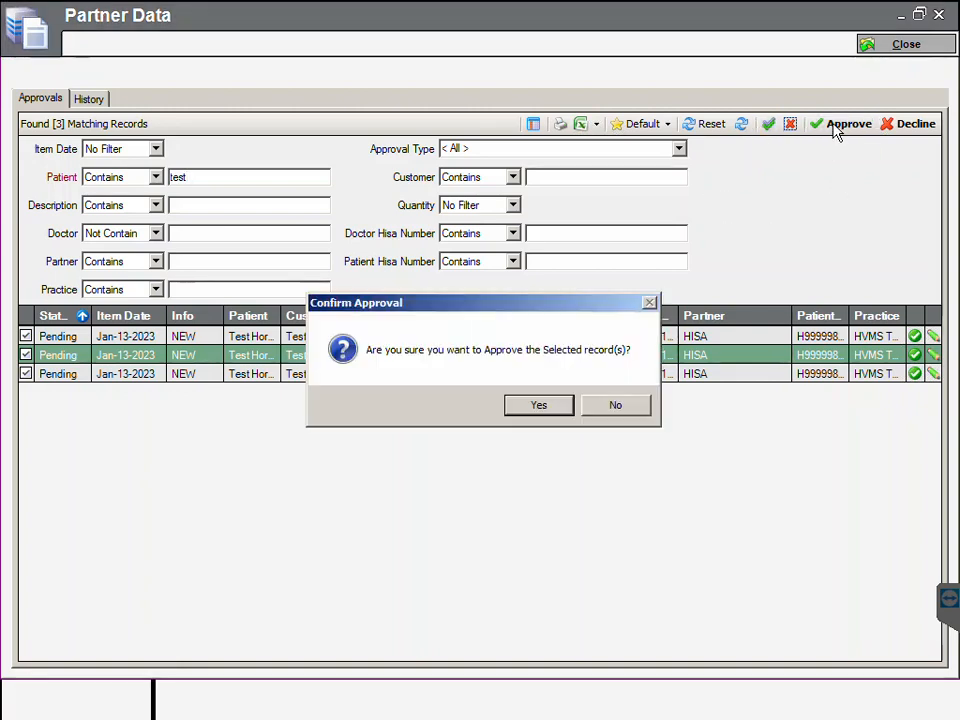
click(538, 408)
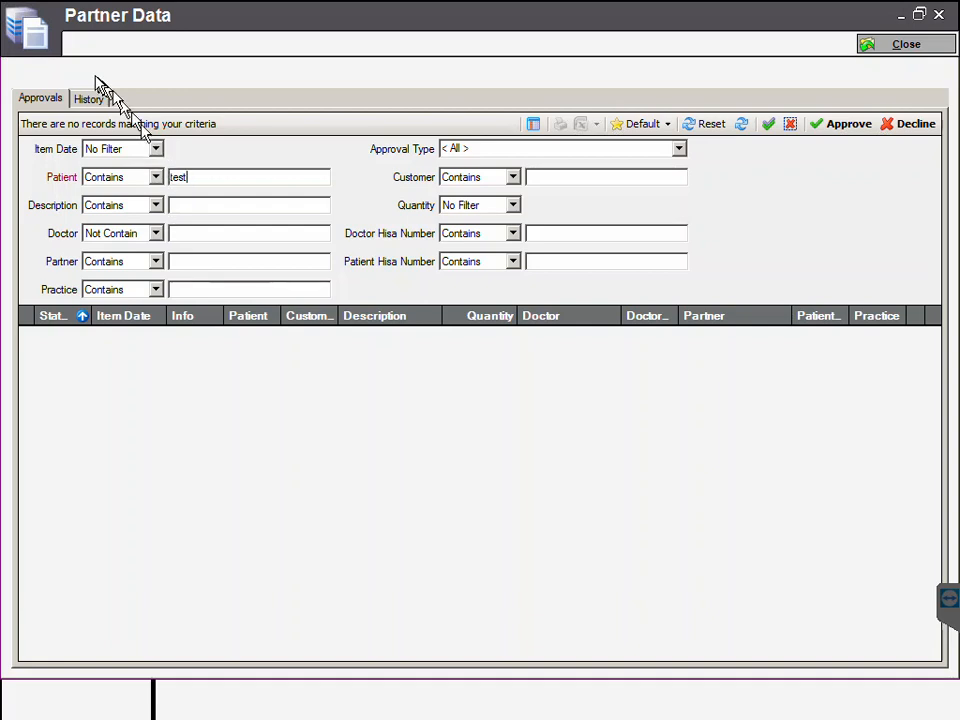
- Open the Partner Data history, refresh it, and check the status of the Jan-13-2023 Dental Exam, Banamine Paste and Sedation IV entries
click(90, 103)
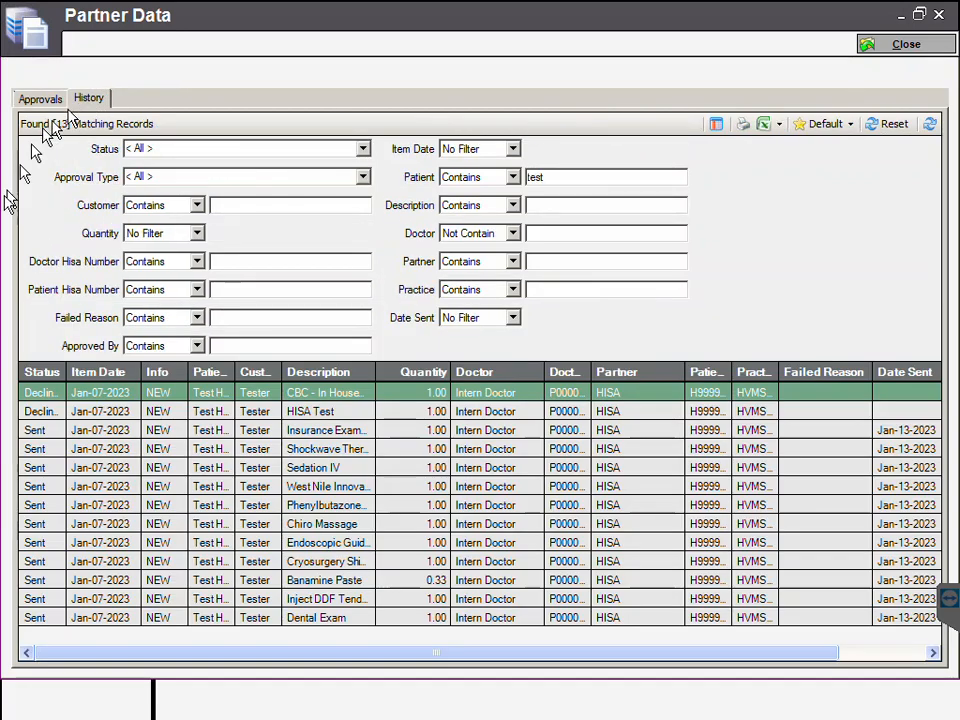
click(930, 125)
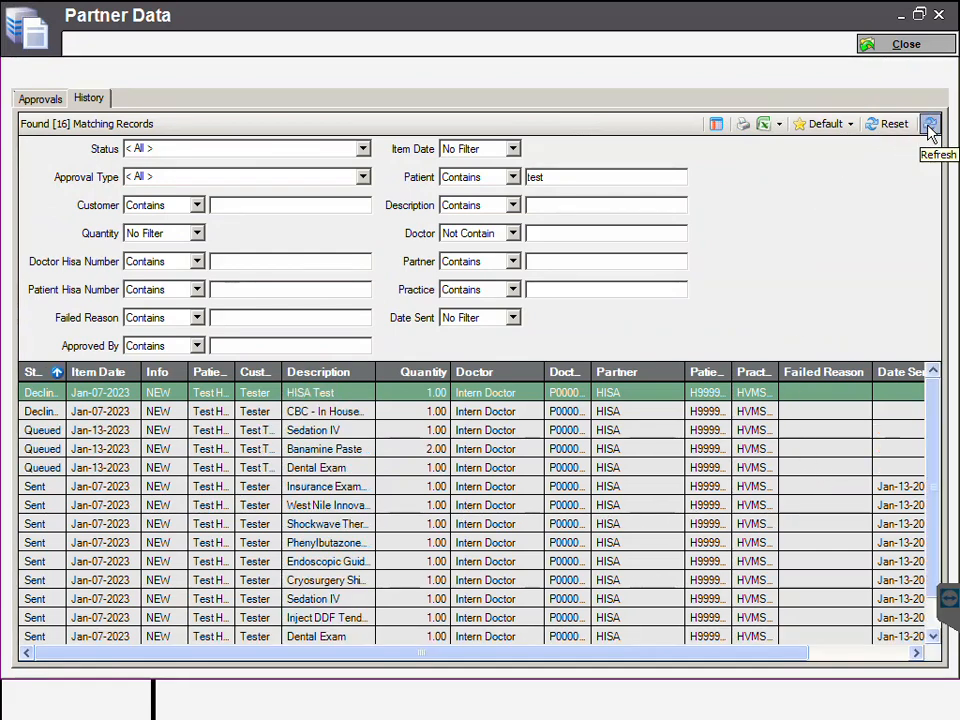
click(37, 469)
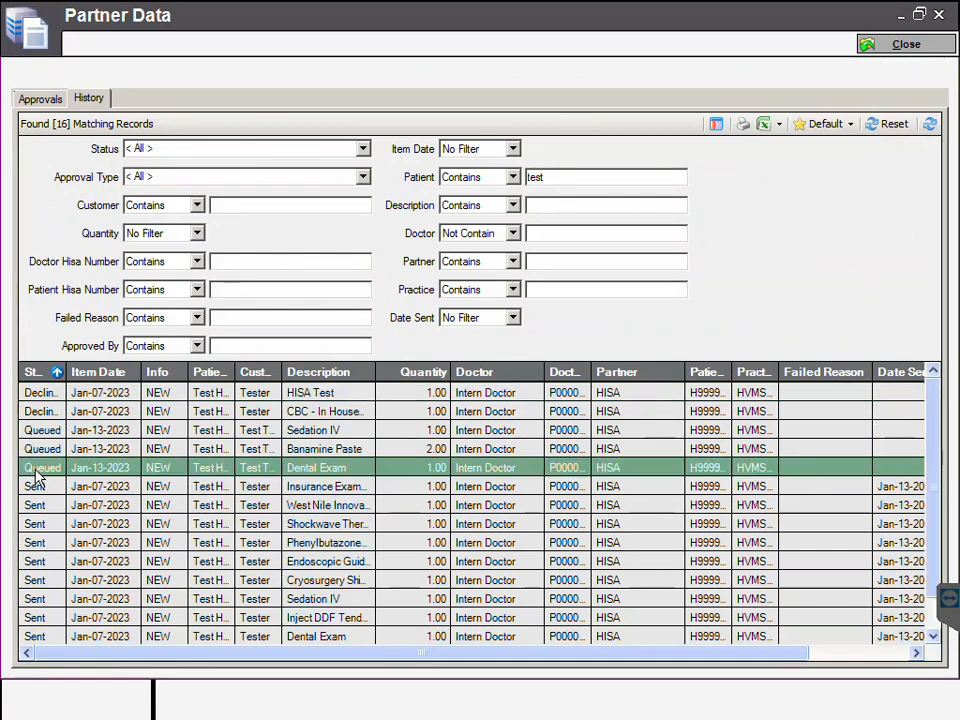
click(44, 449)
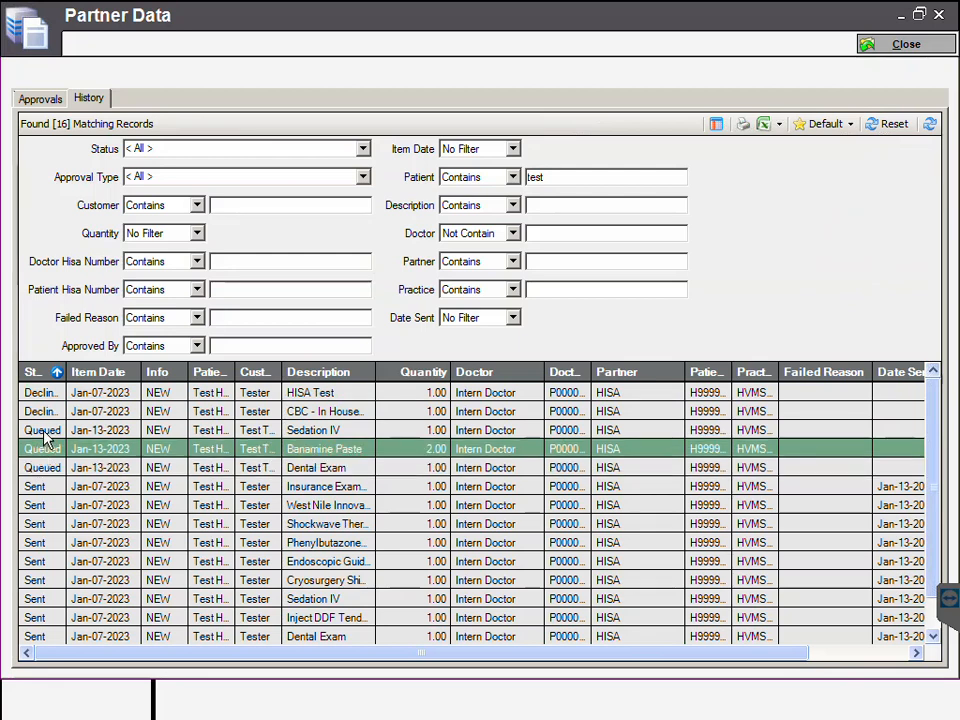
click(43, 431)
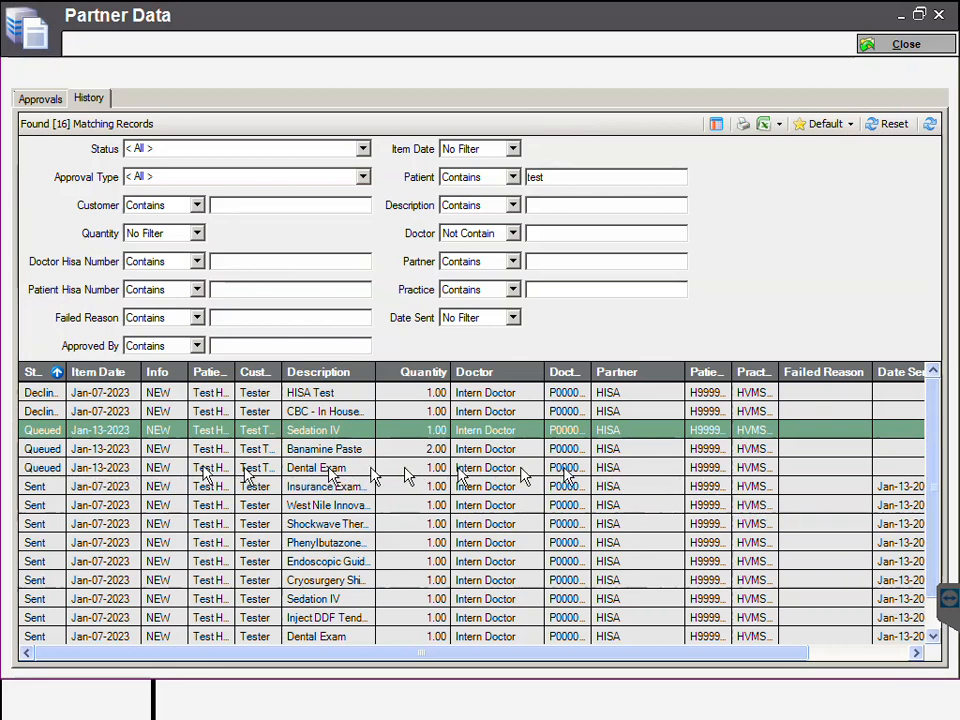
click(42, 488)
click(44, 470)
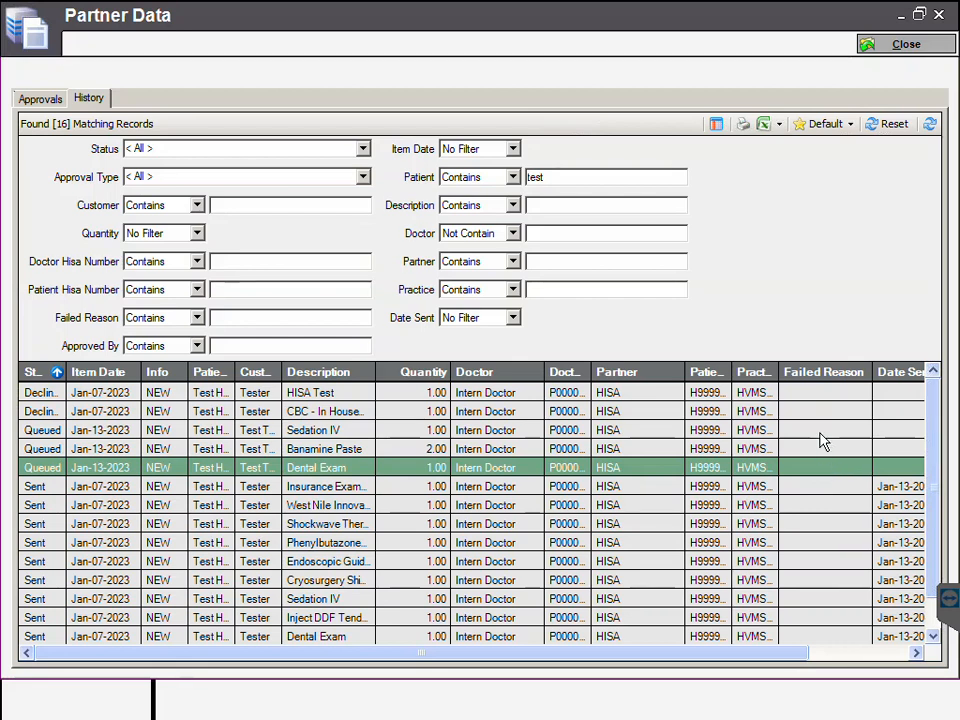
- Refresh the history again and recheck the status and sent date of the newly approved Banamine Paste and Sedation IV entries
click(930, 125)
click(33, 468)
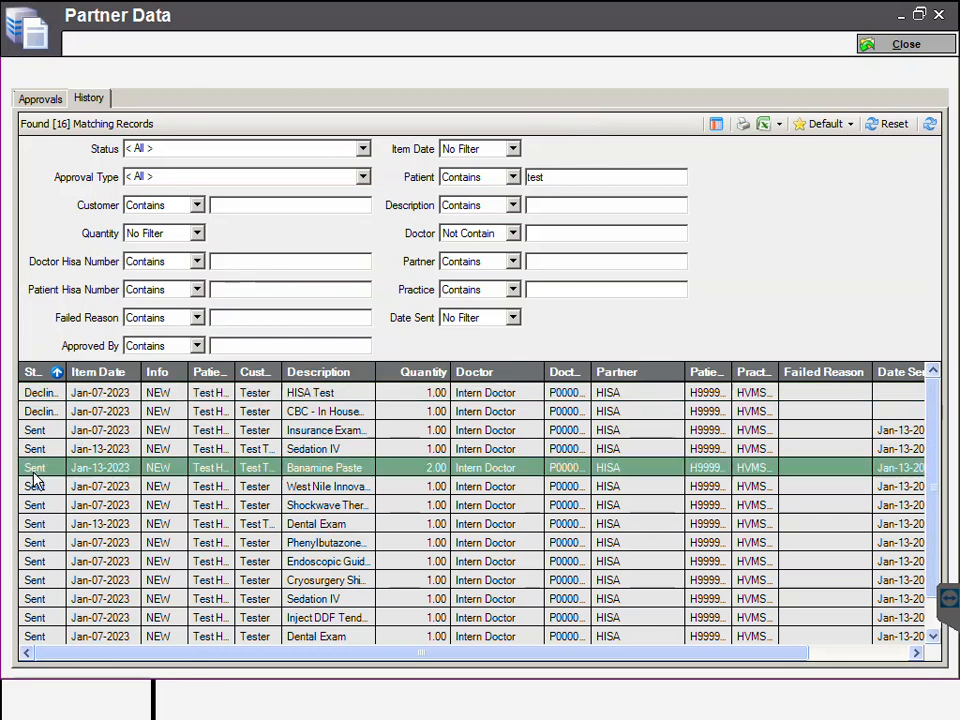
click(46, 449)
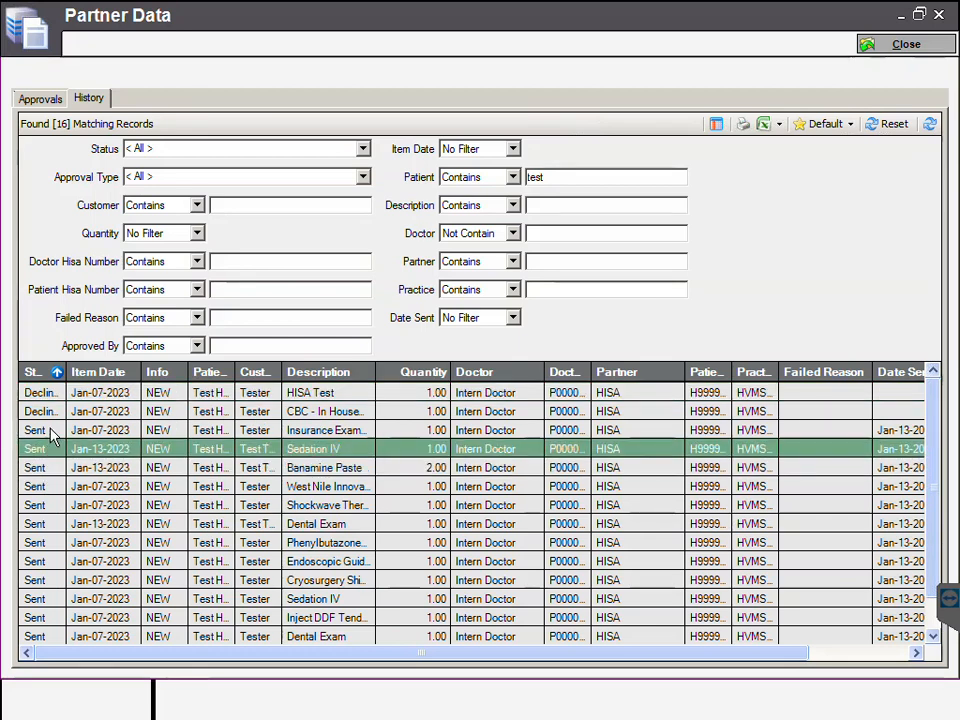
click(53, 432)
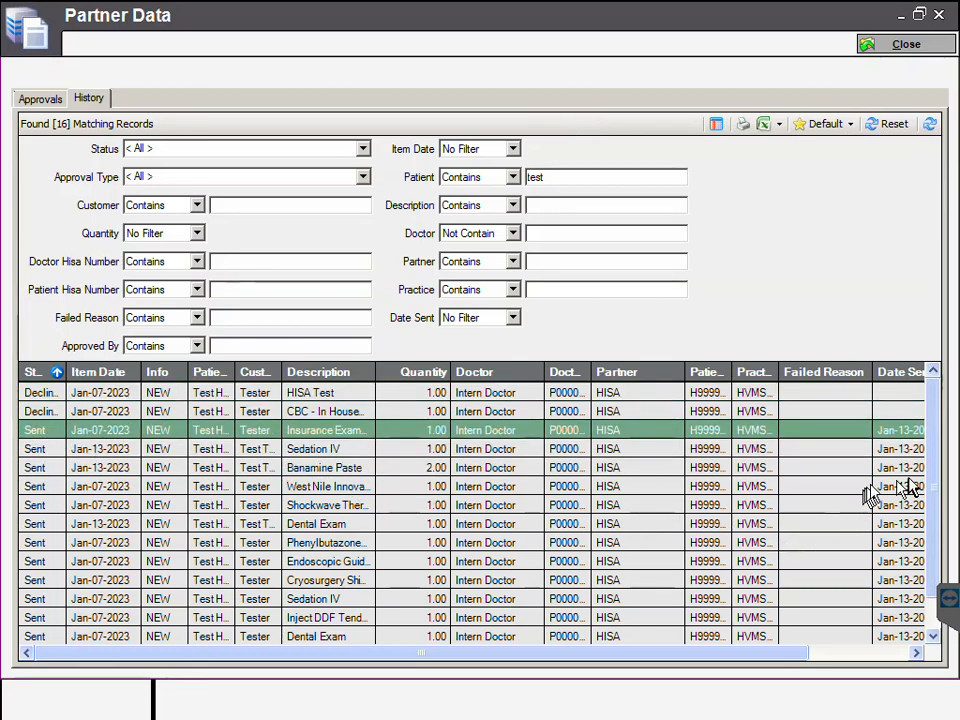